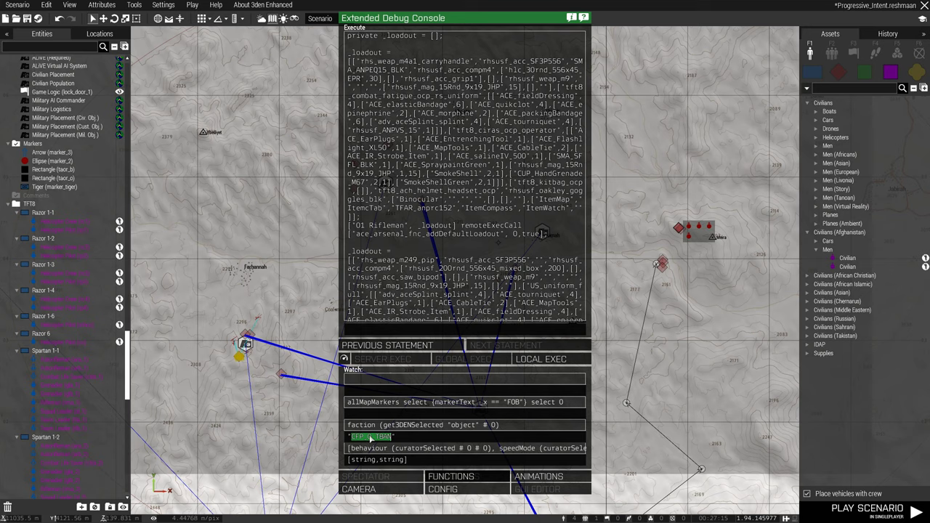
Step: Close the debug console and review the settings of the Military Placement (Civ. Obj.) module
key("Escape")
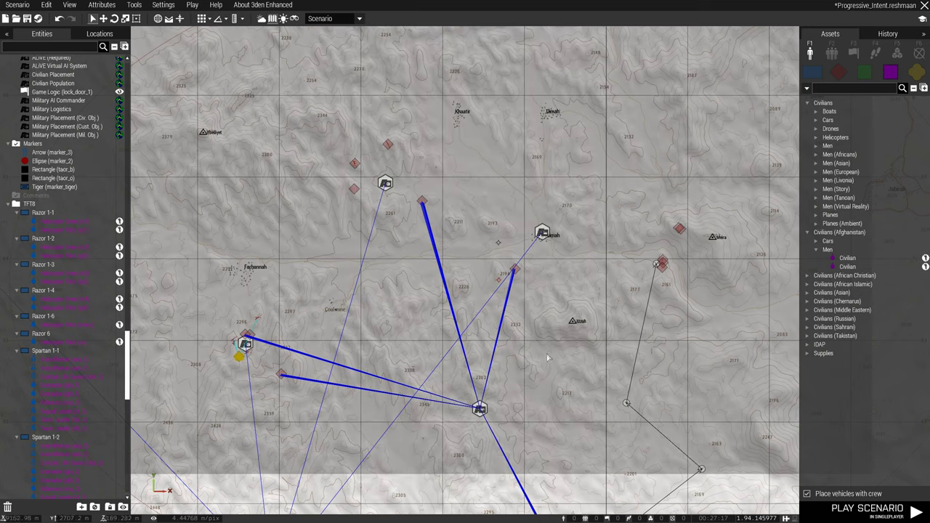
double_click(543, 234)
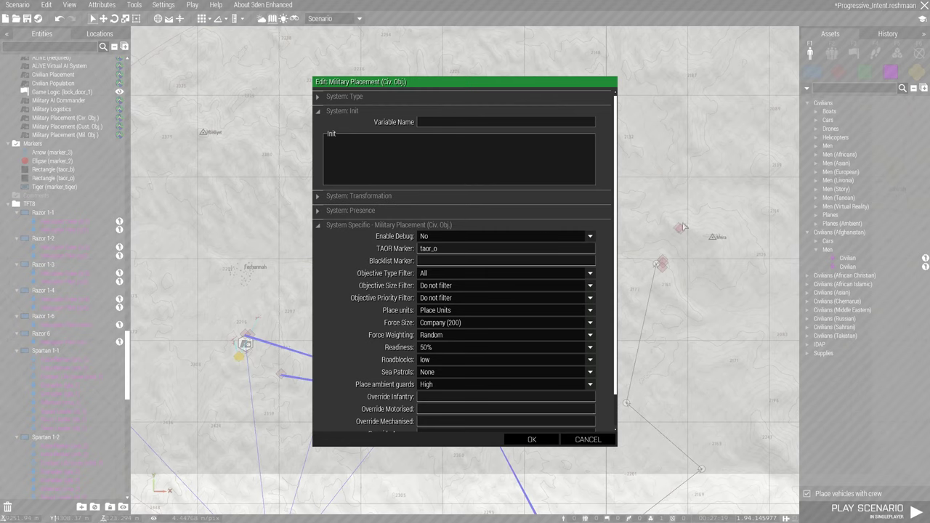
key("Escape")
Step: Review the Military Placement (Mil. Obj.) module's settings, including force size, force faction, HQ, supplies and ambient guards
key("a")
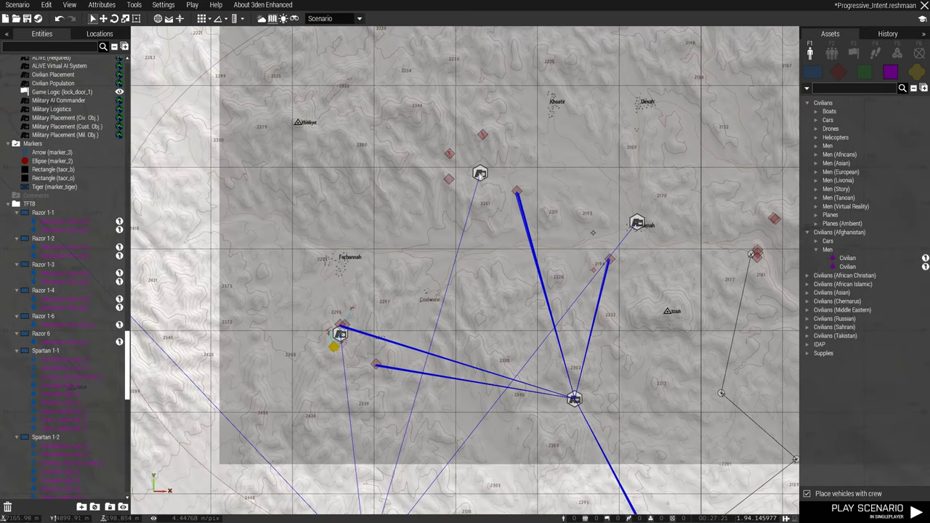
double_click(480, 173)
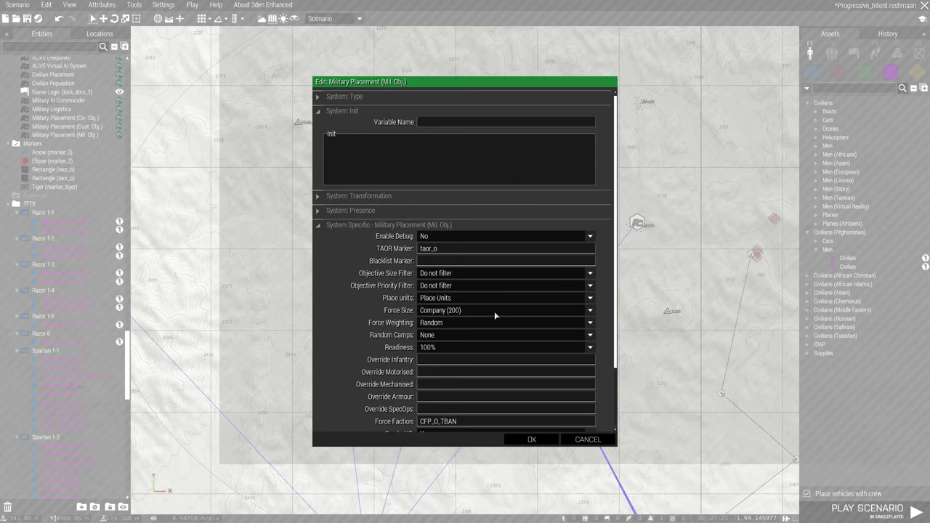
scroll(499, 310, "down", 1)
scroll(426, 158, "up", 1)
scroll(447, 215, "down", 2)
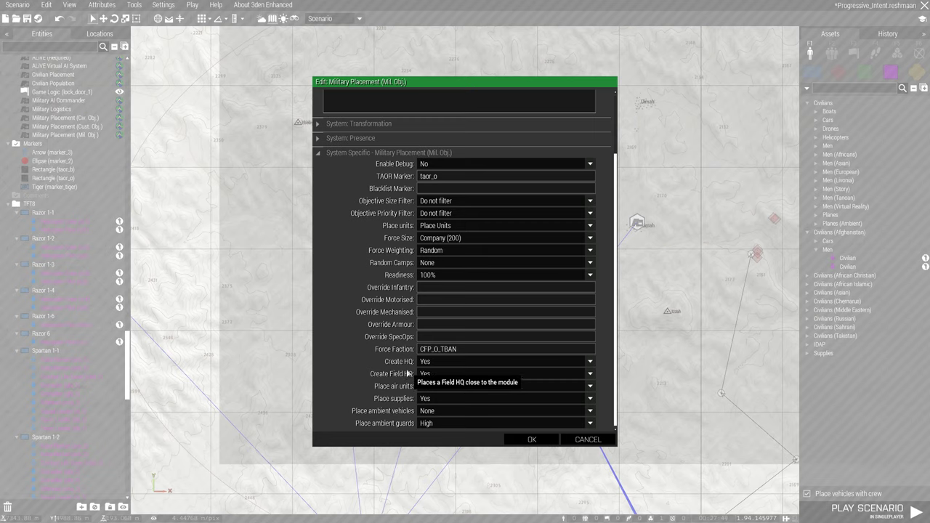
left_click(601, 444)
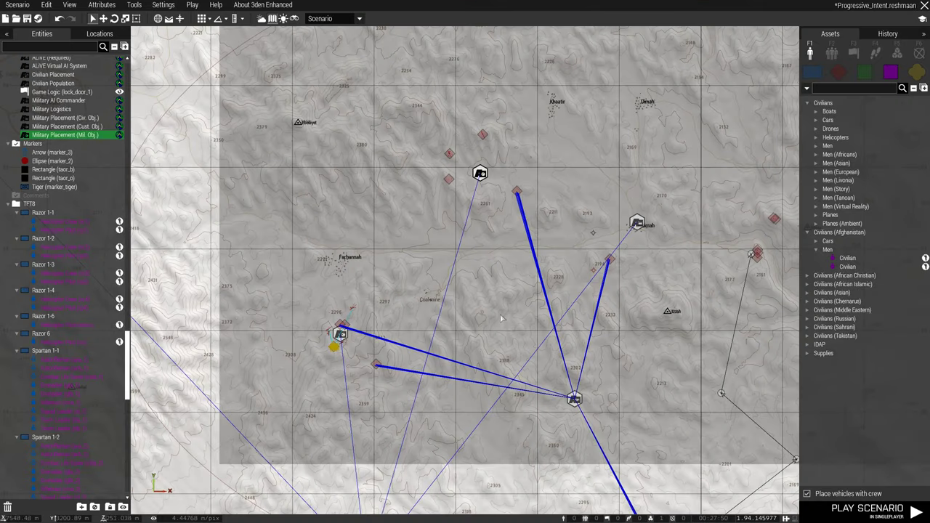
Step: Examine the Military Placement (Cust. Obj.) module's faction, objective and unit count settings without changing them
right_click_drag(503, 319, 486, 270)
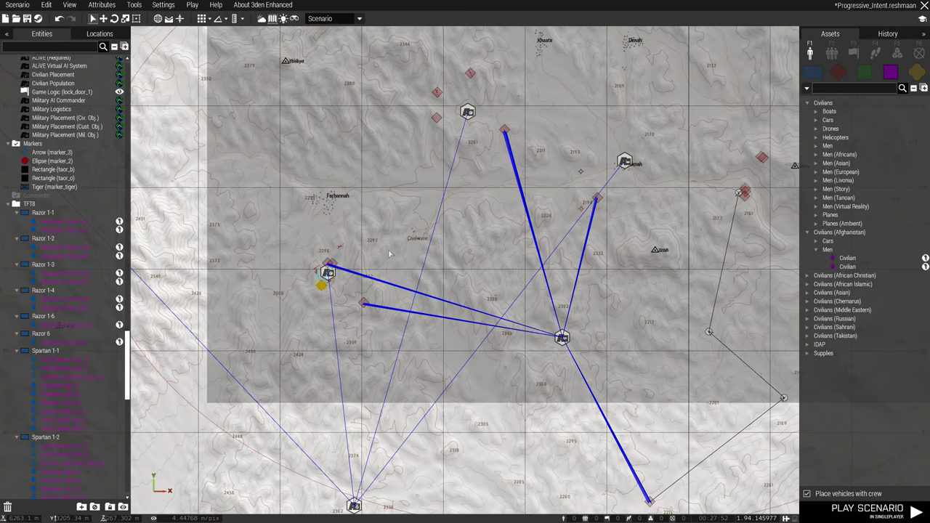
right_click_drag(387, 255, 416, 244)
scroll(378, 269, "up", 5)
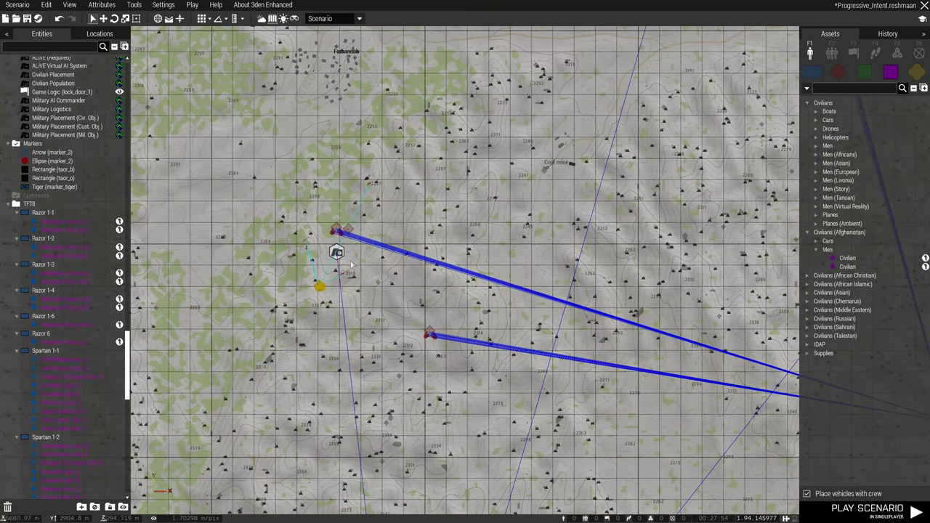
double_click(337, 252)
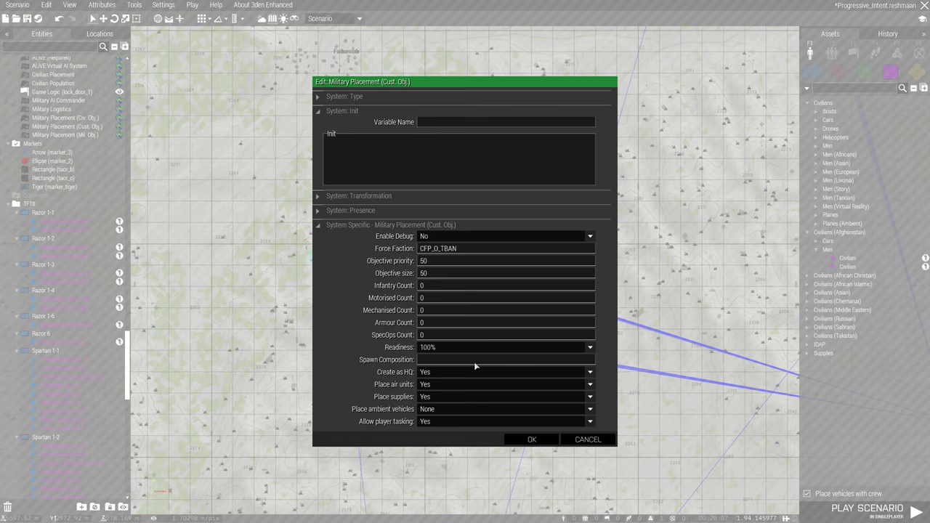
left_click(600, 440)
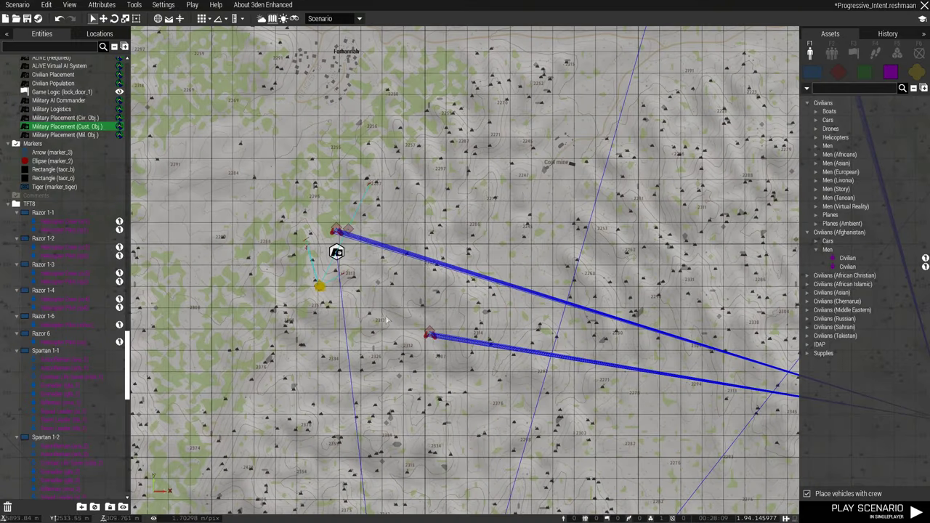
double_click(338, 252)
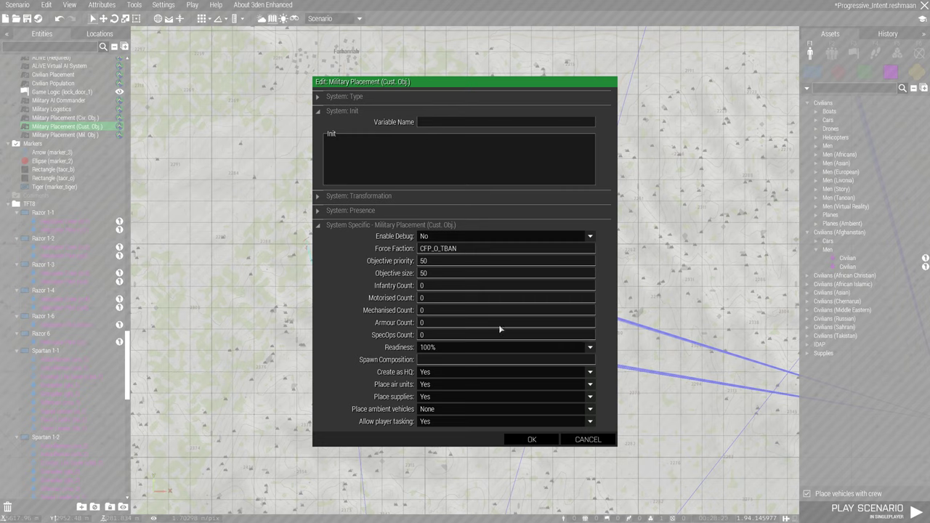
left_click(600, 440)
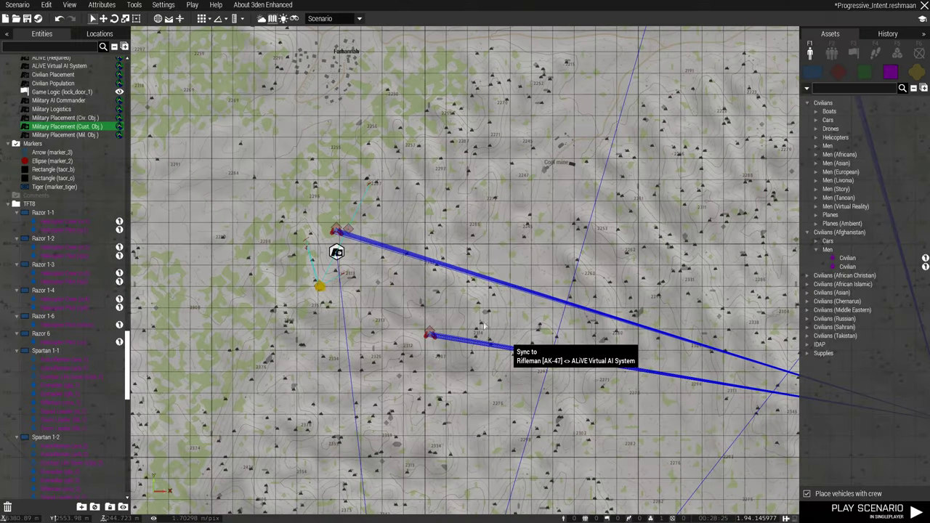
Step: Review the Military AI Commander's override factions and the options available for its control type
scroll(387, 297, "down", 5)
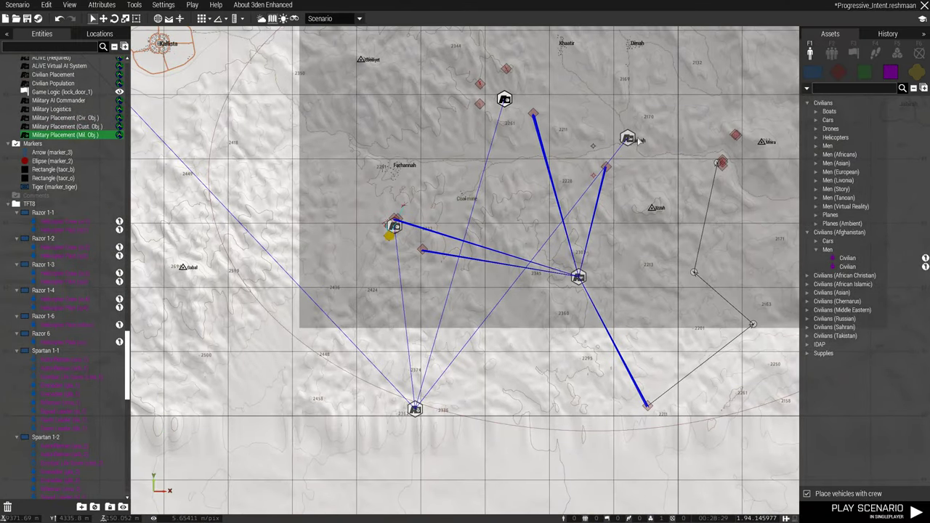
left_click(395, 230)
left_click(404, 313)
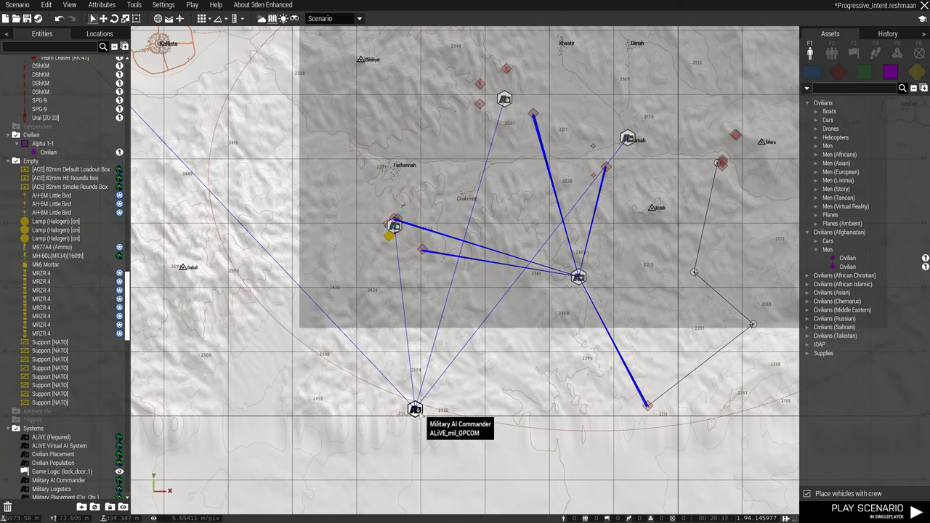
left_click(416, 409)
double_click(414, 410)
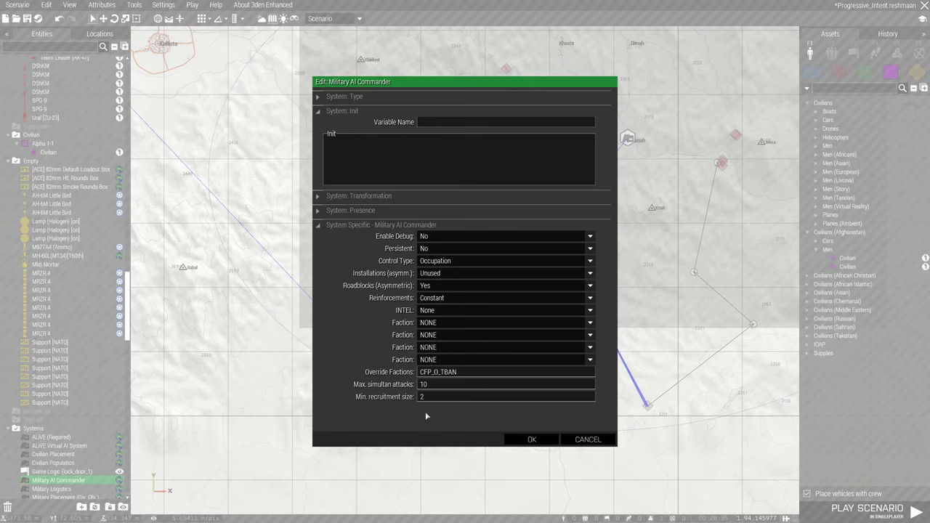
double_click(468, 370)
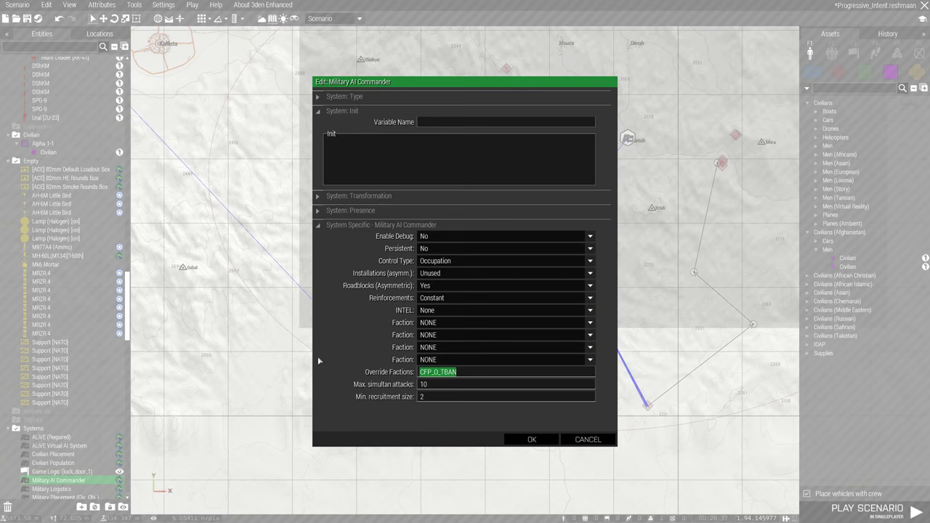
left_click(444, 261)
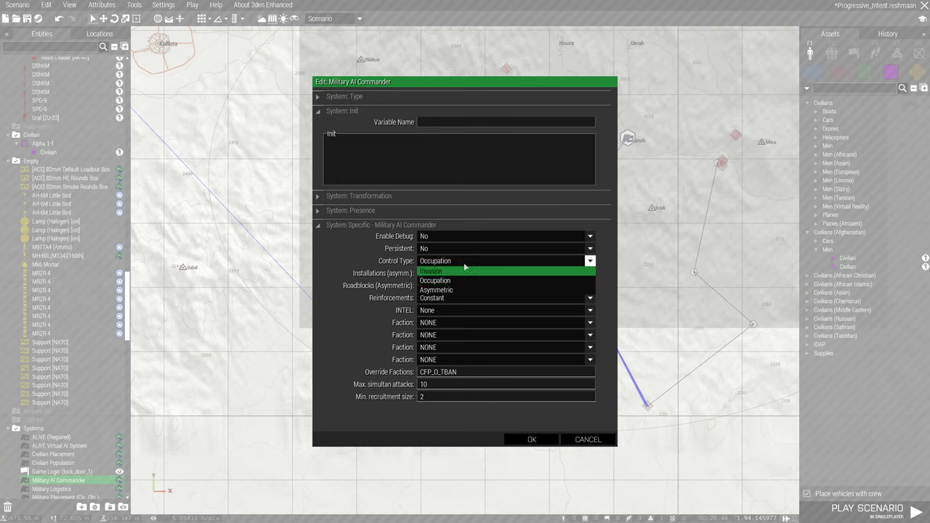
left_click(464, 264)
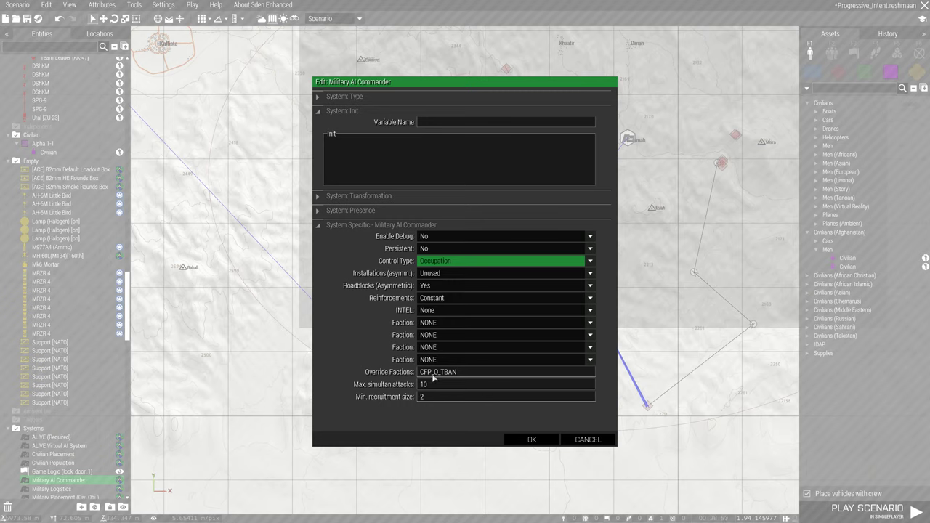
left_click(507, 371)
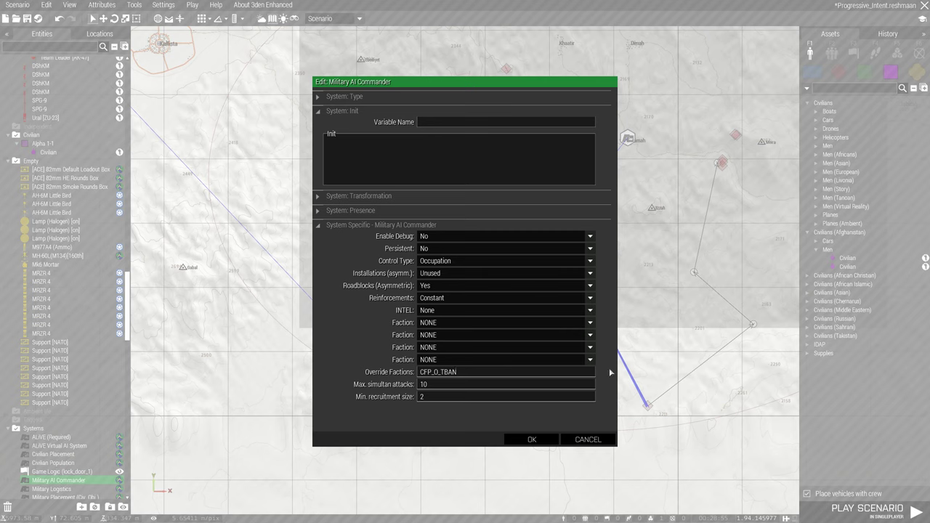
key("Return")
Step: Place an Islamic State Asst. Gunner [DSHKM] on the map, east of the Military AI Commander module
left_click(838, 72)
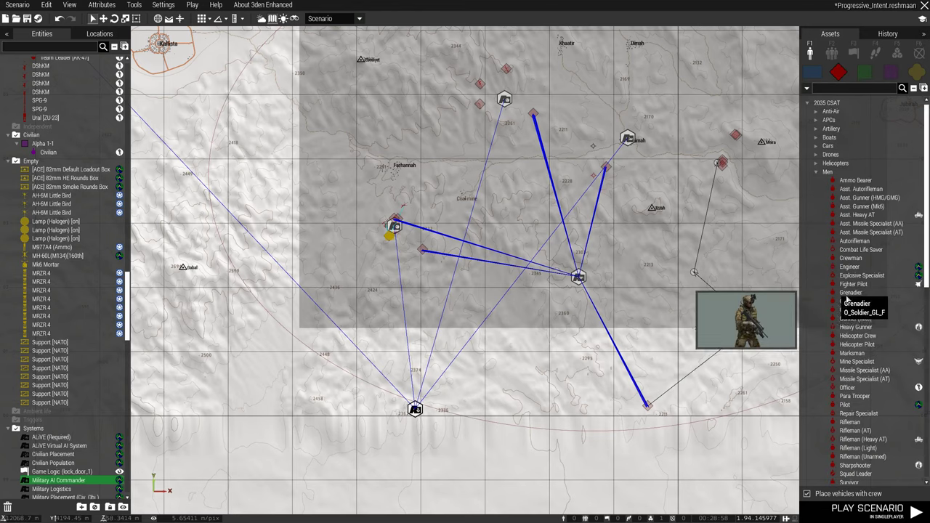
left_click(807, 103)
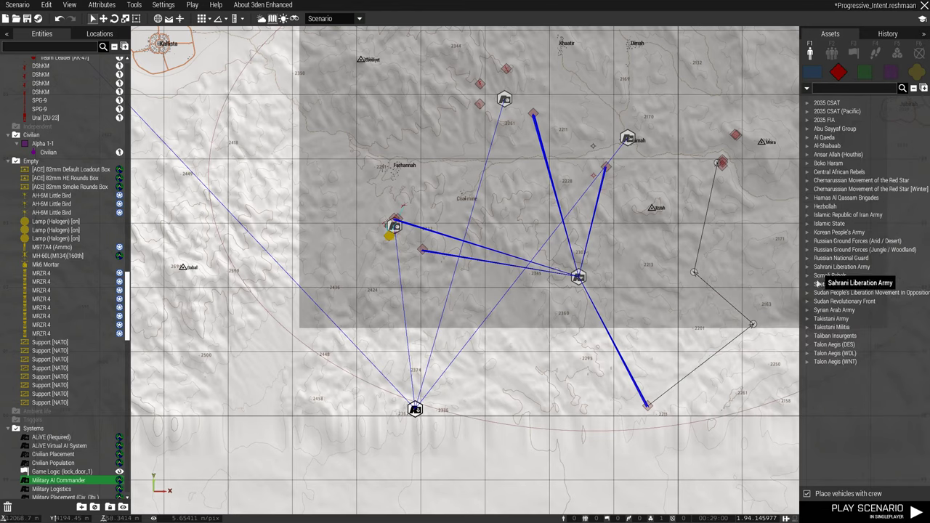
double_click(836, 224)
double_click(827, 258)
left_click(865, 276)
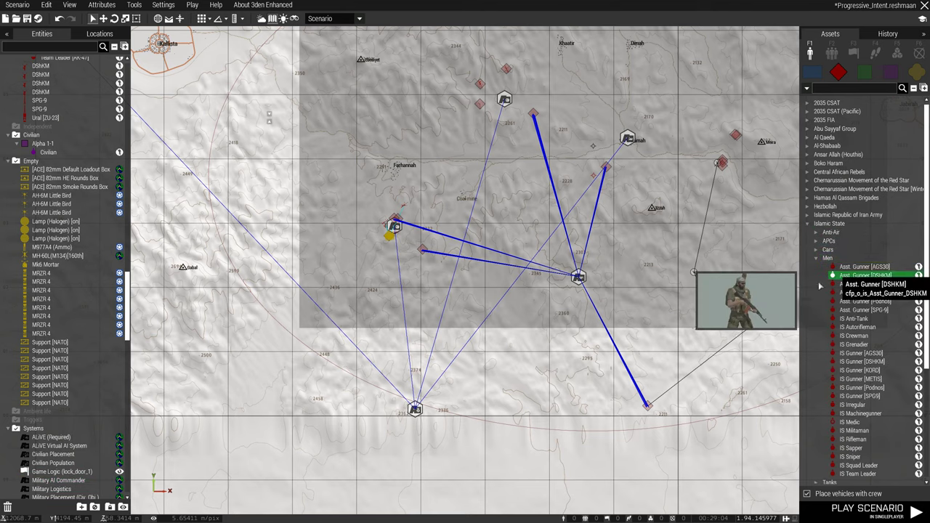
left_click(502, 390)
key("Escape")
key("Escape")
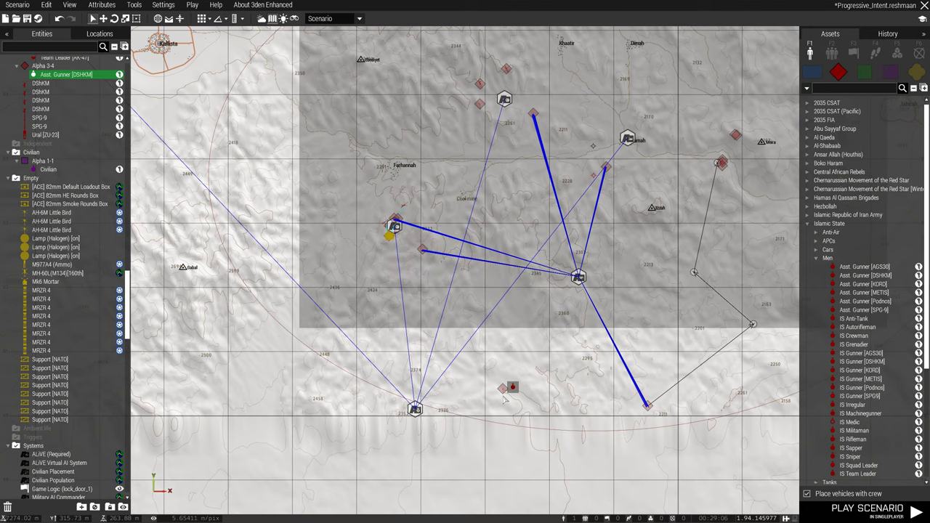
Step: Copy the placed Islamic State unit's faction class name from the debug console's watch output
key("ctrl+d")
left_click_drag(352, 441, 385, 439)
key("ctrl+c")
key("Escape")
Step: Set the Military AI Commander's override factions to CFP_O_TBAN,CFP_O_IS
left_click(415, 410)
double_click(415, 410)
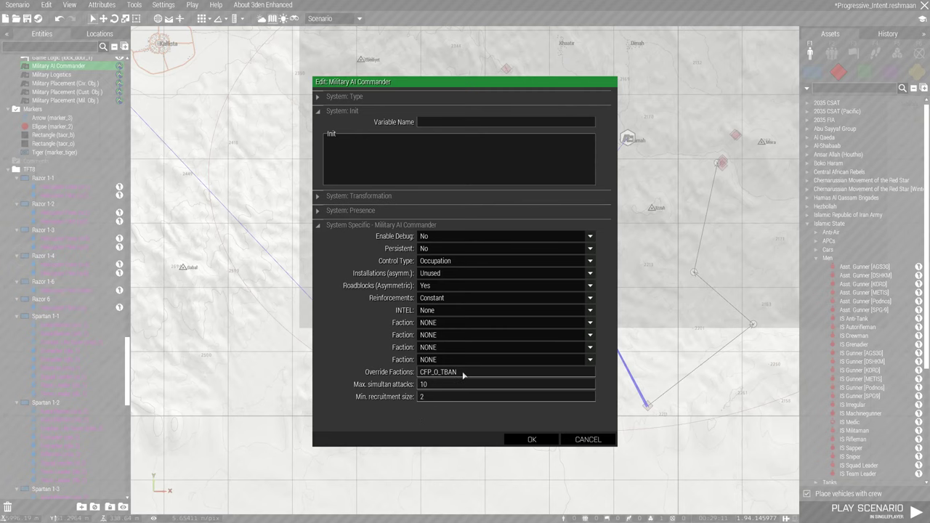
type(",")
key("ctrl+v")
left_click(529, 440)
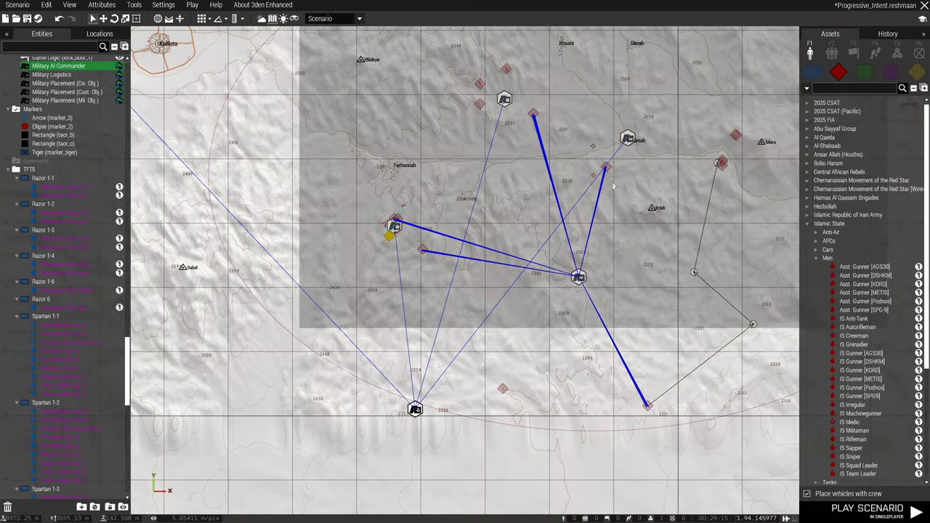
Step: Set the Force Faction of the Military Placement (Civ. Obj.) module to CFP_O_TBAN,CFP_O_IS
double_click(629, 142)
scroll(470, 396, "down", 2)
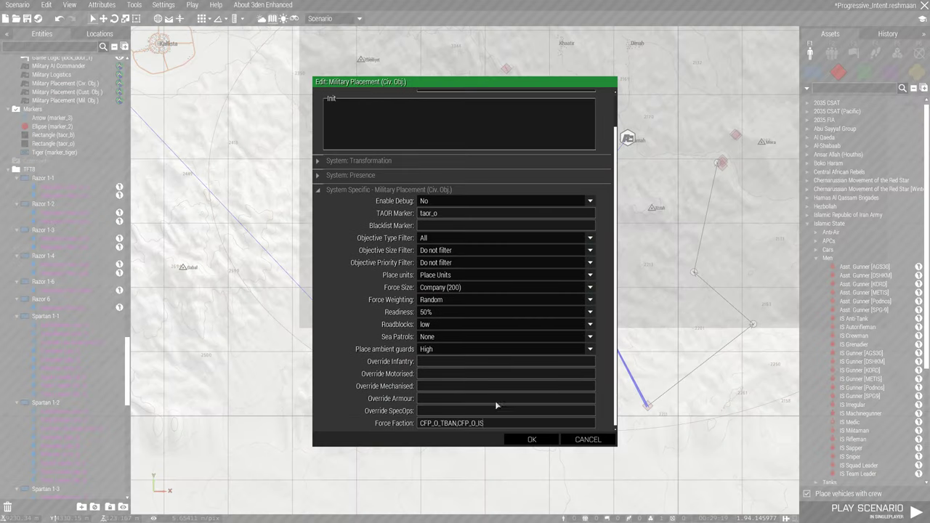
left_click(519, 436)
Step: Add the Islamic State faction to the Force Faction of the Military Placement (Mil. Obj.) module
double_click(506, 101)
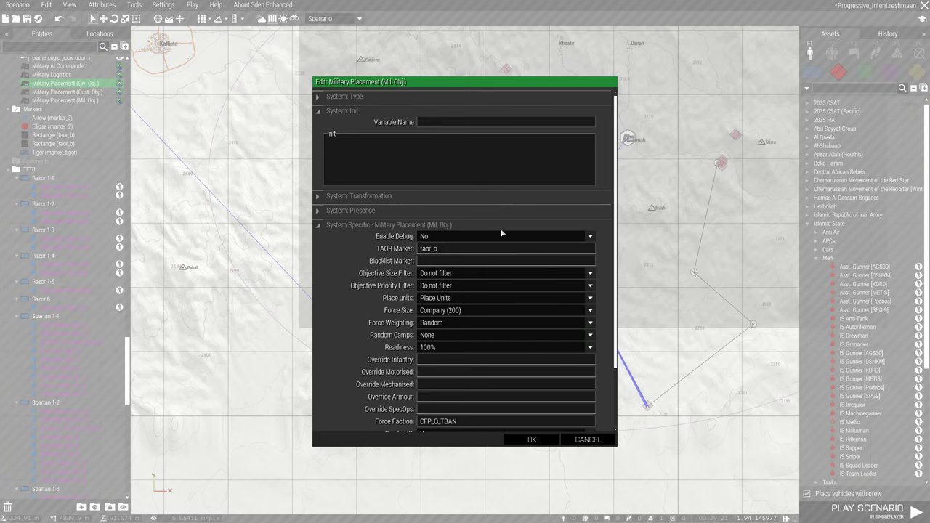
scroll(477, 404, "down", 5)
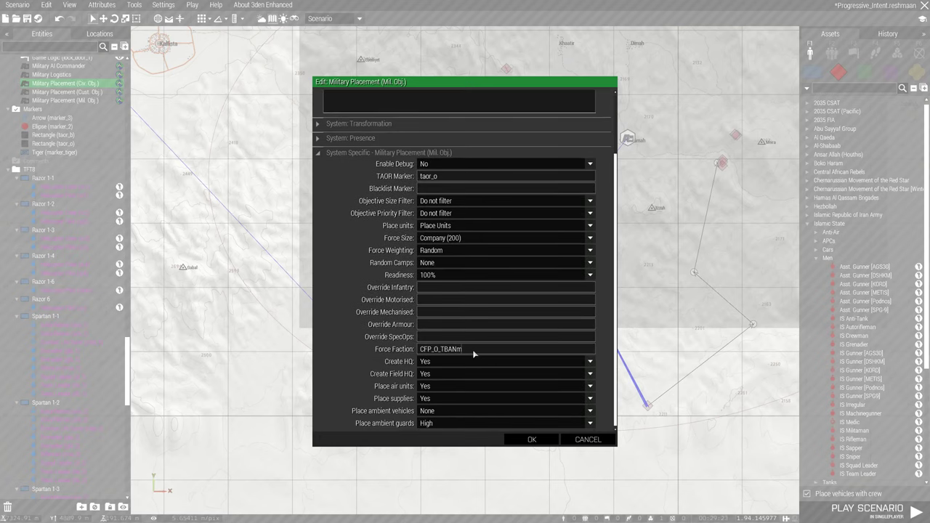
left_click(523, 441)
Step: Add the Islamic State faction to the Military Placement (Cust. Obj.) module's Force Faction and save the scenario
double_click(400, 230)
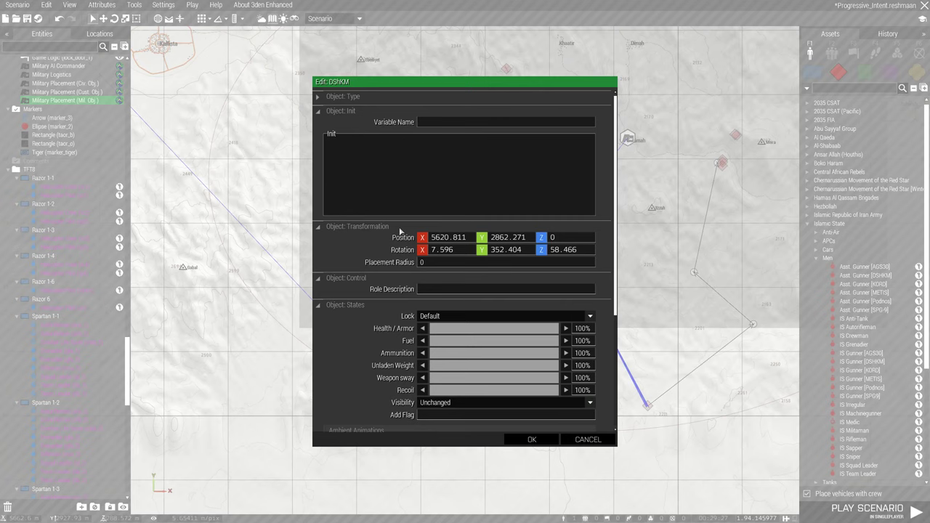
key("Escape")
scroll(390, 216, "up", 5)
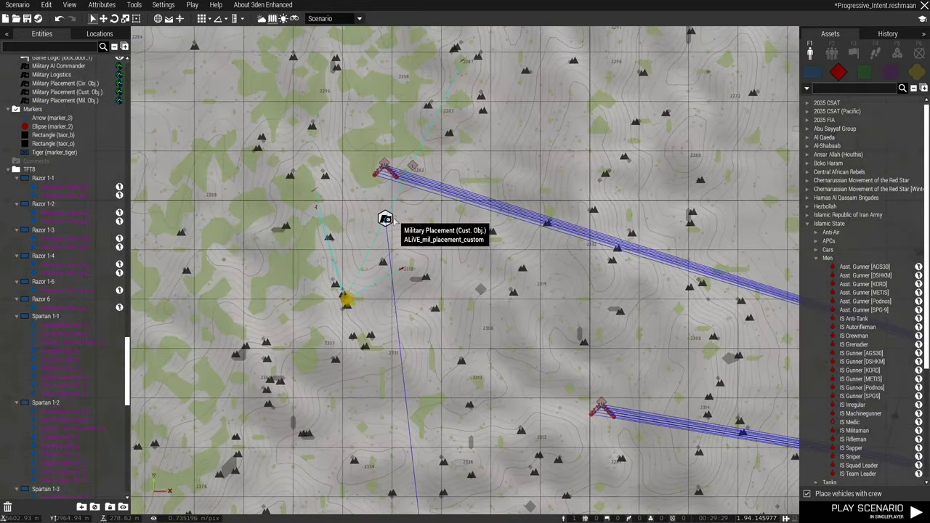
double_click(385, 216)
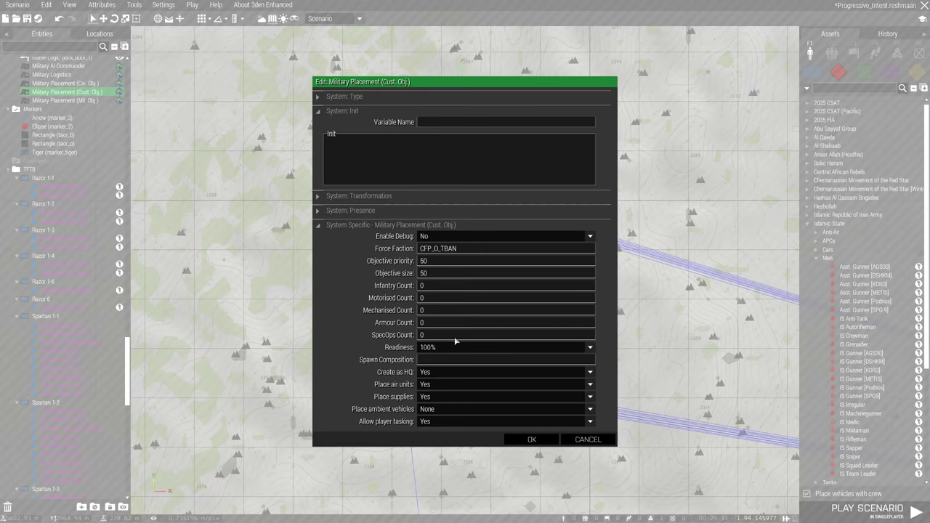
type("_R_F")
left_click(526, 439)
key("ctrl+s")
Step: Check the Military AI Commander's override factions and look over its synced modules on the map
scroll(501, 340, "down", 5)
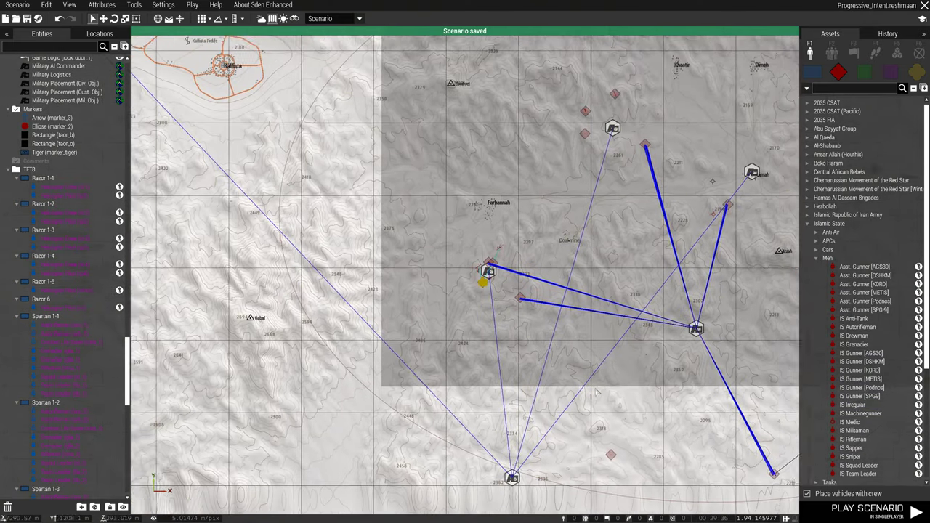
right_click_drag(596, 393, 531, 345)
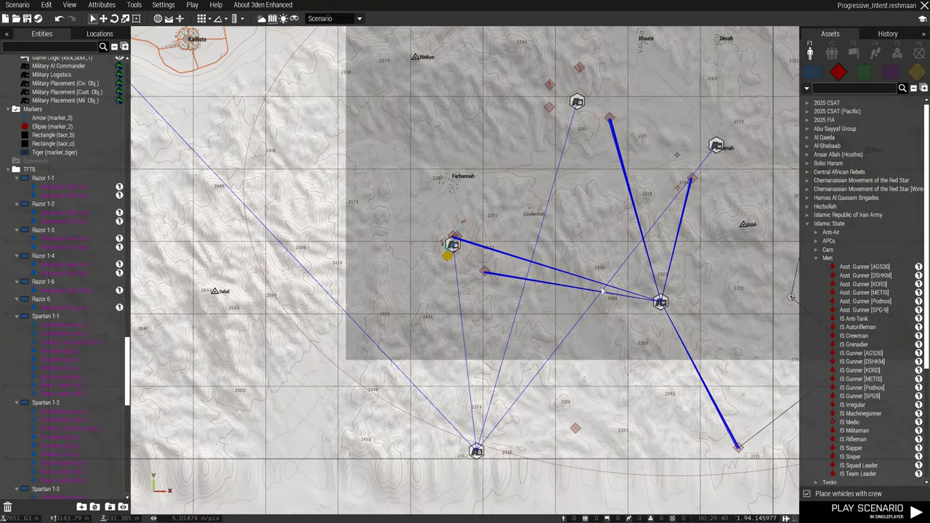
double_click(476, 450)
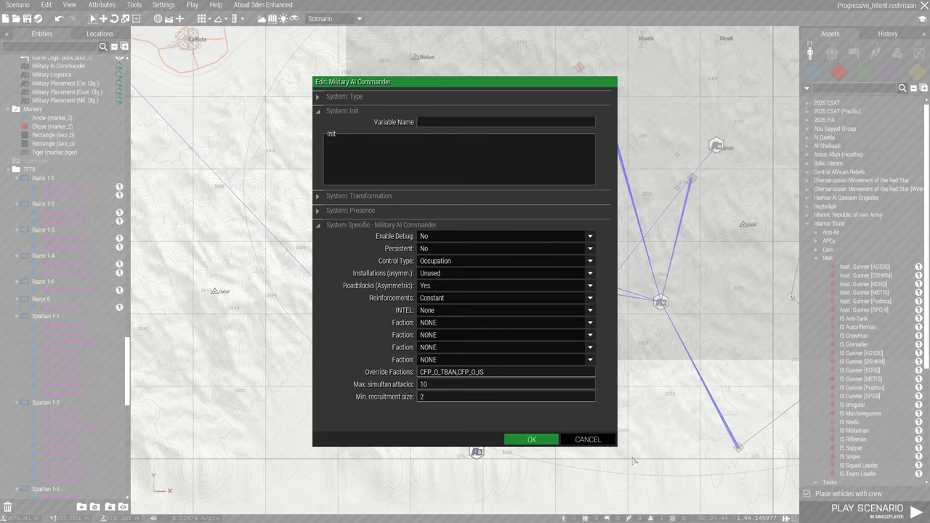
left_click(600, 443)
scroll(564, 335, "down", 5)
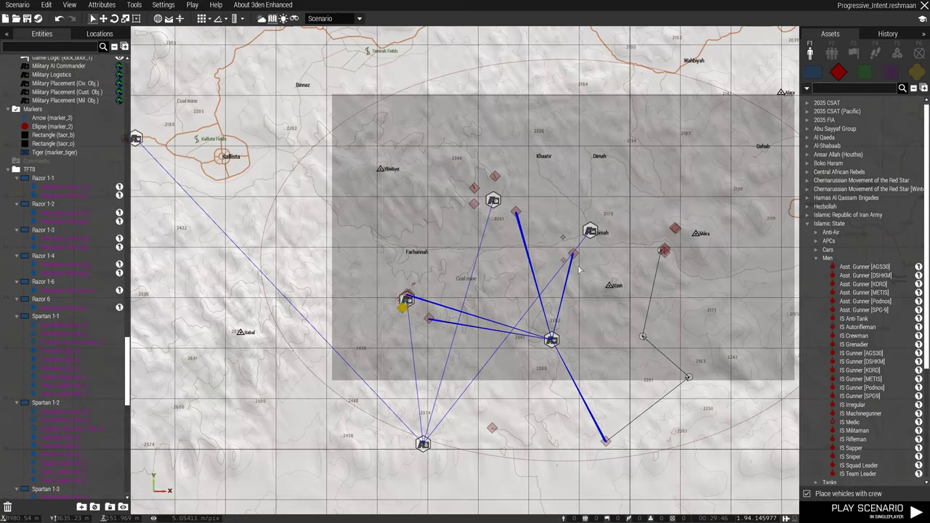
Step: Look over the enemy area on the map and locate the ALiVE (Required) module east of Airport South
scroll(564, 334, "down", 2)
scroll(487, 301, "up", 4)
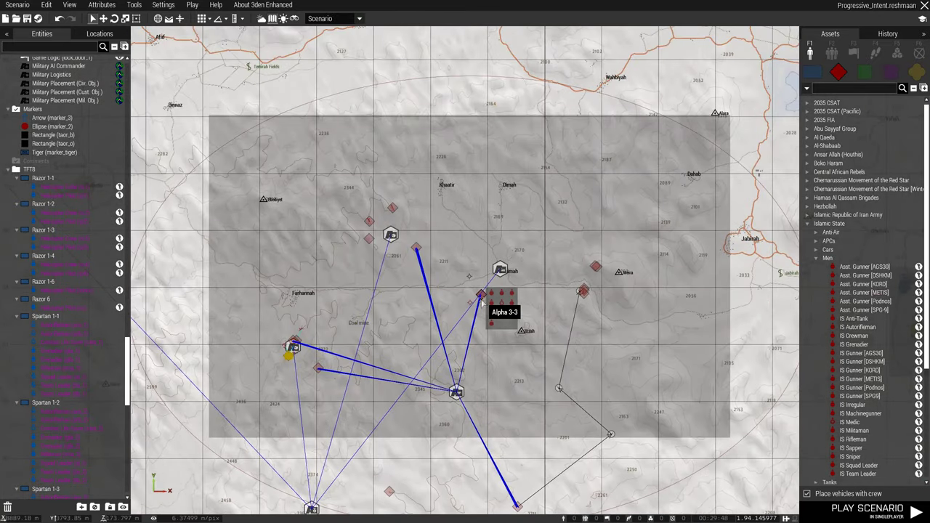
scroll(468, 277, "down", 2)
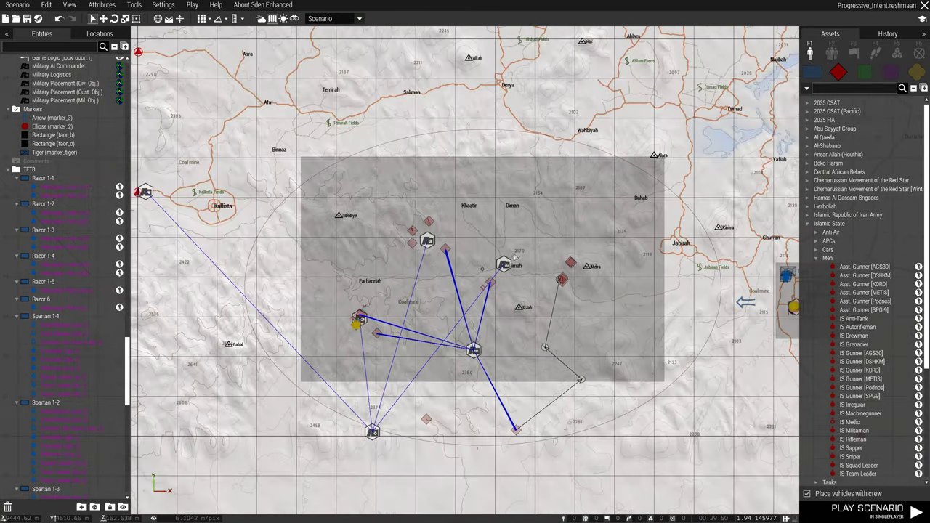
right_click_drag(654, 291, 487, 283)
scroll(711, 284, "up", 4)
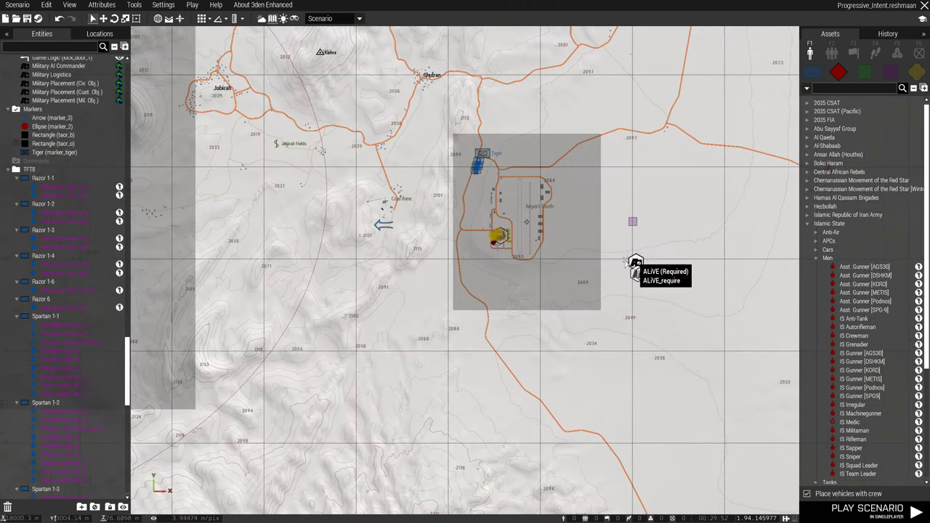
scroll(636, 255, "up", 4)
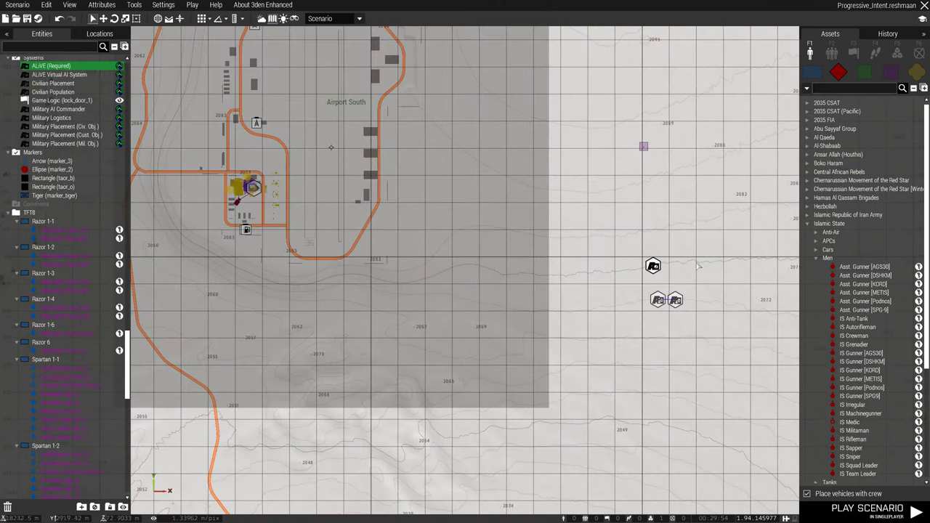
Step: Examine the Military AI Commander and its synced modules on the map, including the Military Placement (Cust. Obj.) module
scroll(710, 289, "down", 6)
right_click_drag(288, 378, 507, 379)
scroll(436, 366, "up", 5)
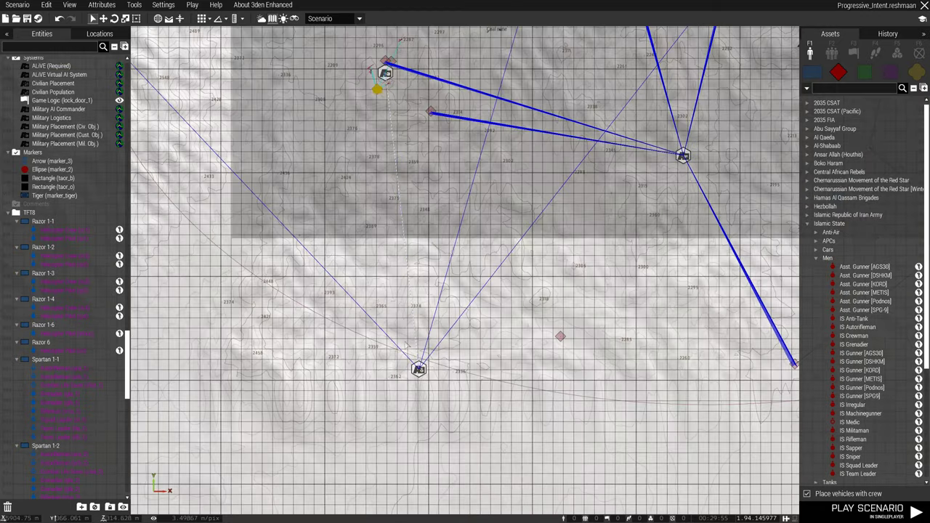
scroll(423, 392, "down", 3)
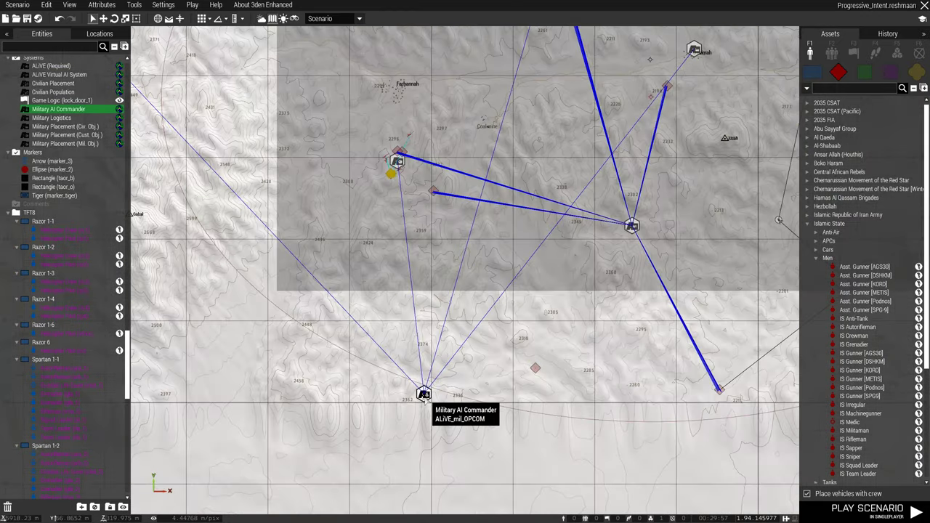
scroll(358, 244, "up", 3)
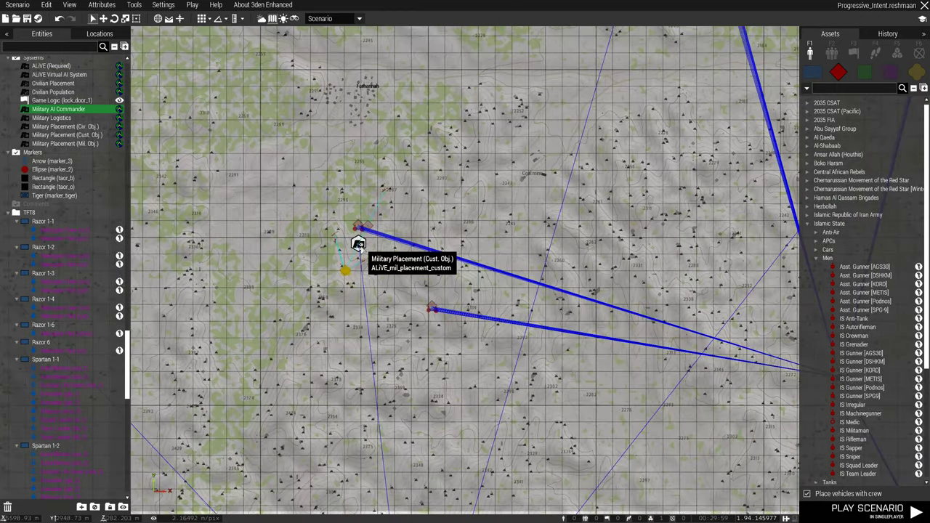
left_click(358, 243)
scroll(503, 343, "down", 3)
right_click_drag(548, 396, 478, 406)
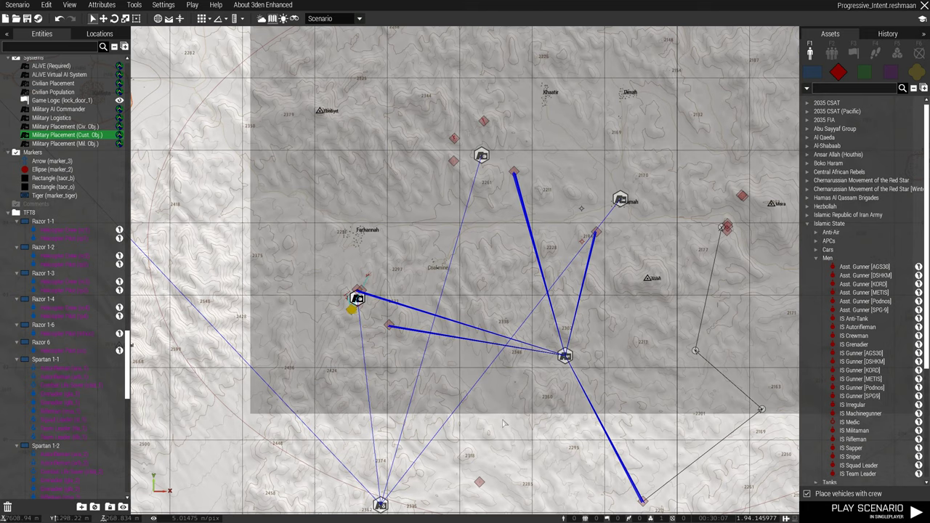
left_click(503, 424)
Step: Check the Override Factions of the Military AI Commander and leave its settings without changes
right_click_drag(455, 472, 469, 421)
double_click(394, 455)
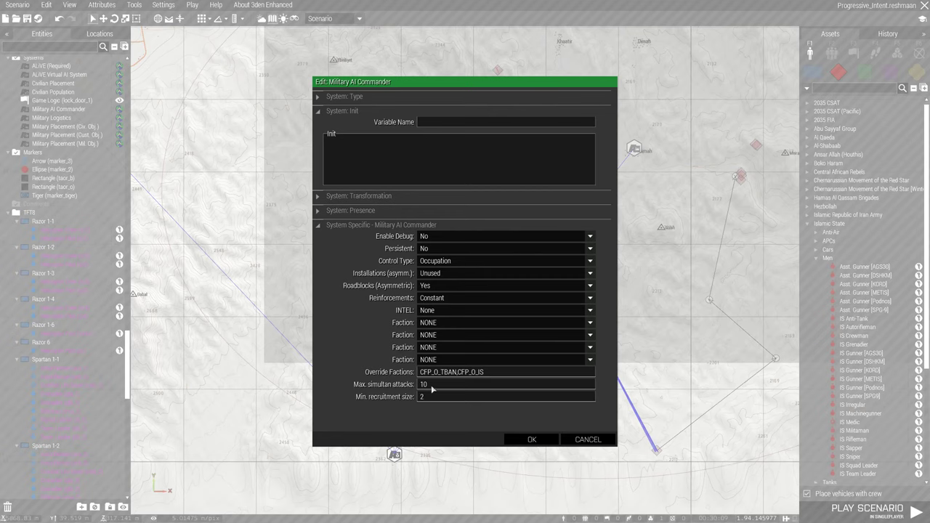
left_click_drag(458, 374, 533, 371)
left_click(521, 374)
left_click(588, 439)
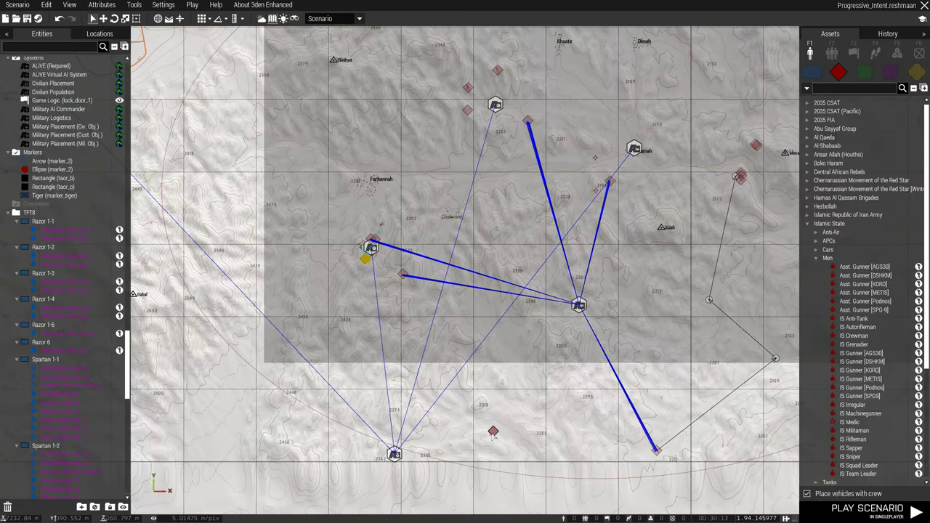
Step: Select the lone Asst. Gunner [DSHKM] east of the Military AI Commander and look up its faction class name in the debug console
left_click(497, 420)
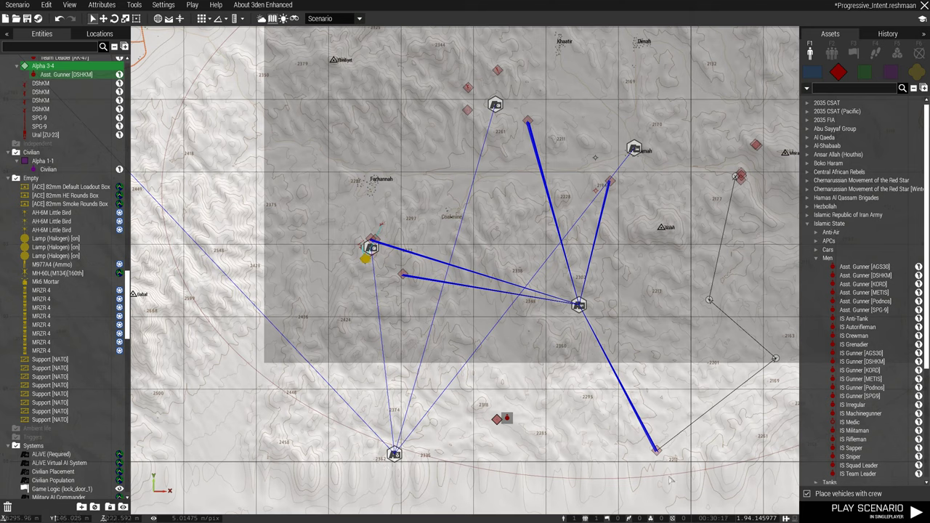
left_click(467, 392)
left_click(497, 419)
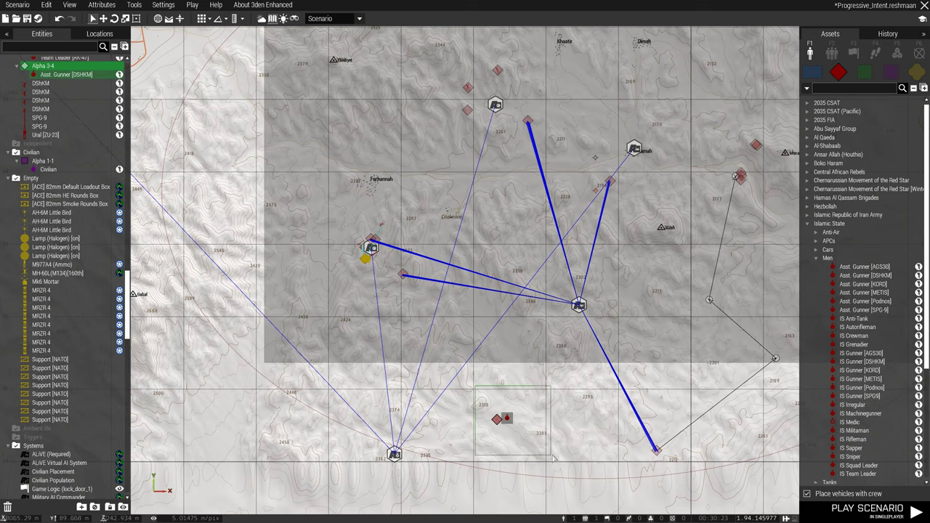
key("ctrl+d")
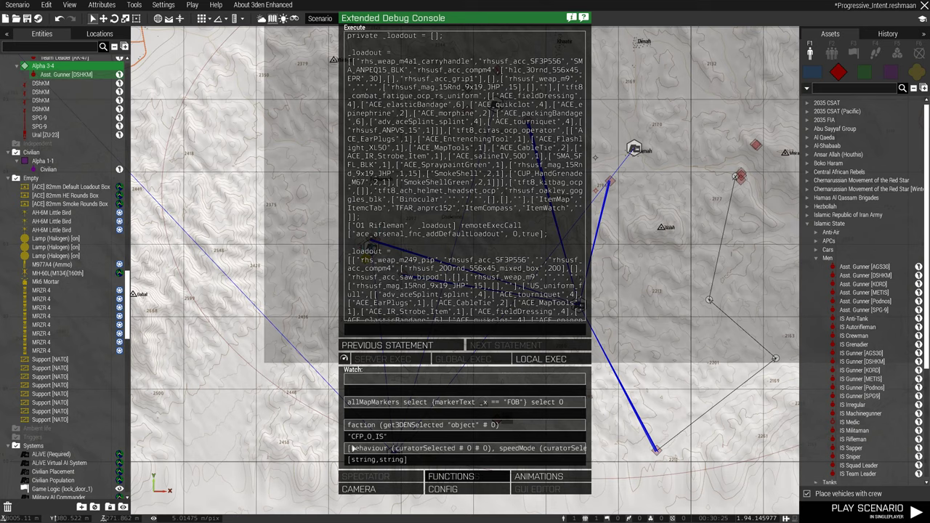
left_click_drag(350, 436, 386, 437)
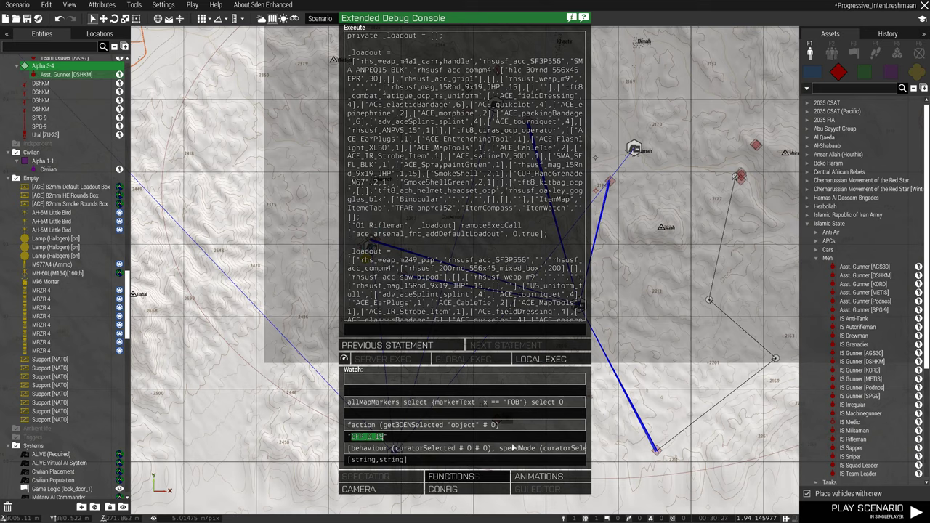
key("Escape")
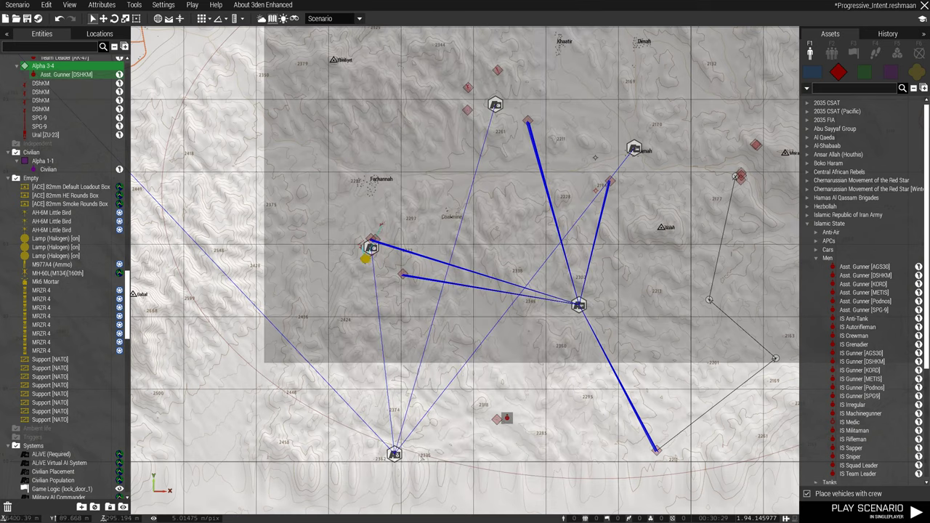
Step: Review the CFP_O_IS entry in the Military AI Commander's Override Factions and accept the module settings
double_click(394, 454)
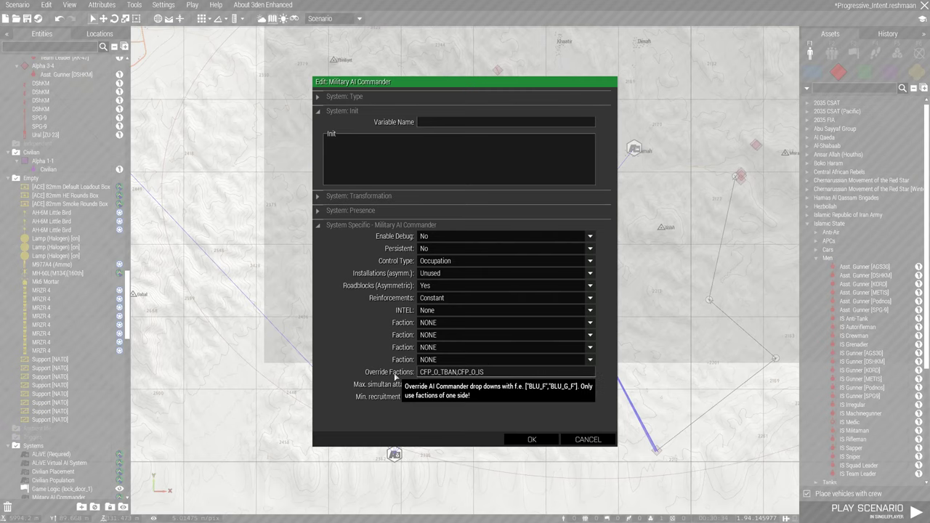
double_click(460, 374)
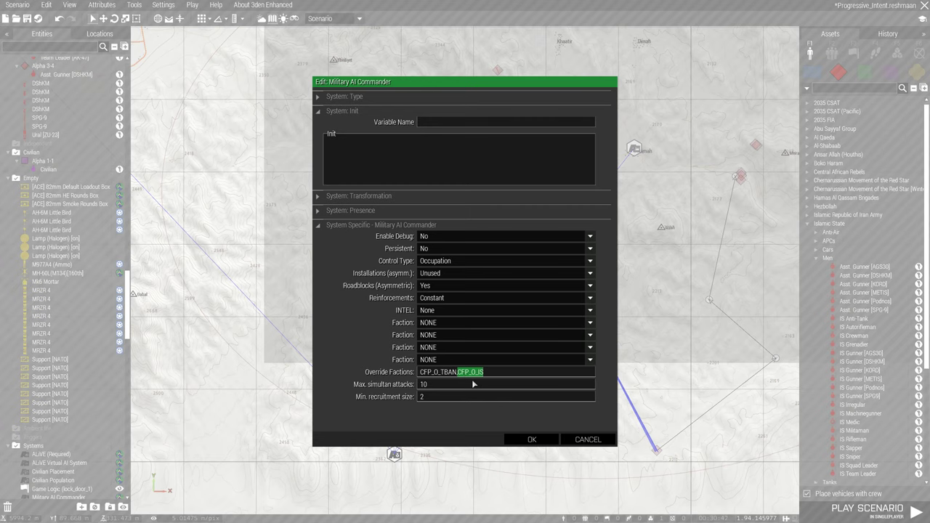
left_click(533, 439)
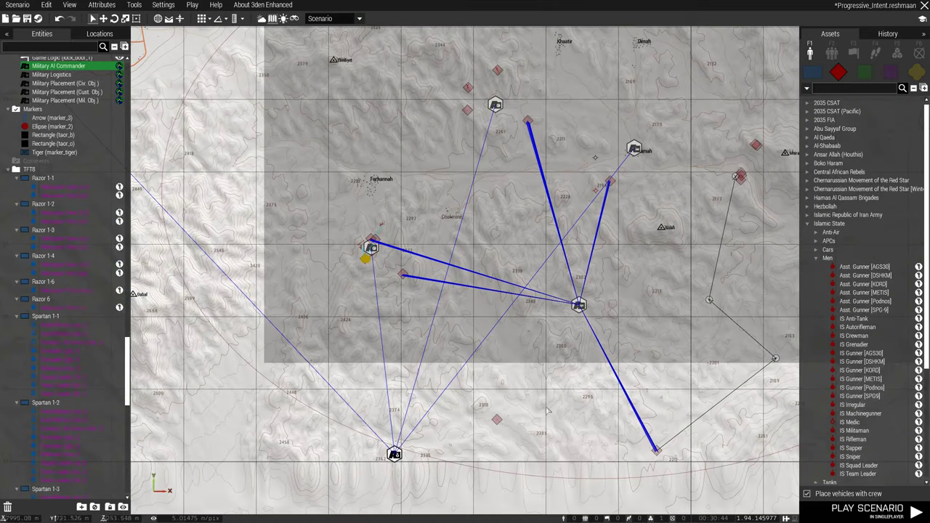
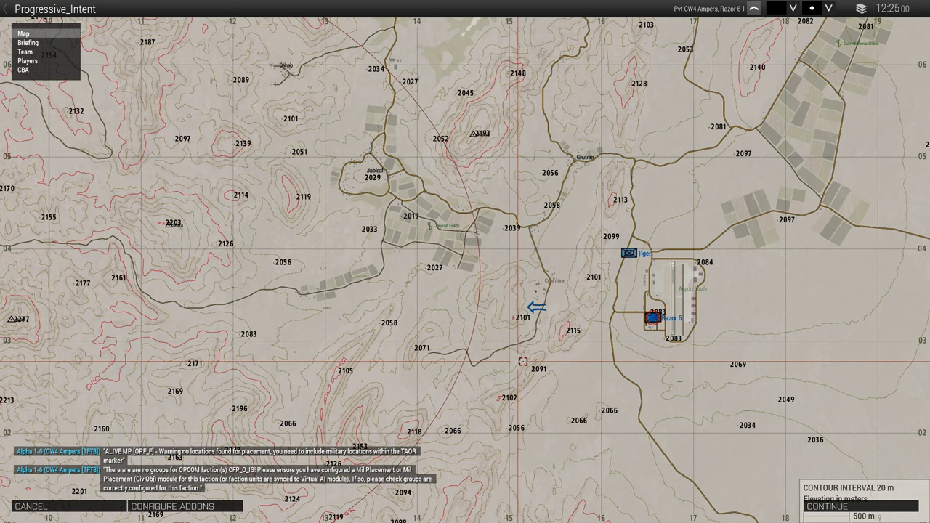
Step: Look over the briefing map of the multiplayer preview, cancel the mission and return to the editor
scroll(634, 361, "down", 2)
scroll(633, 361, "down", 2)
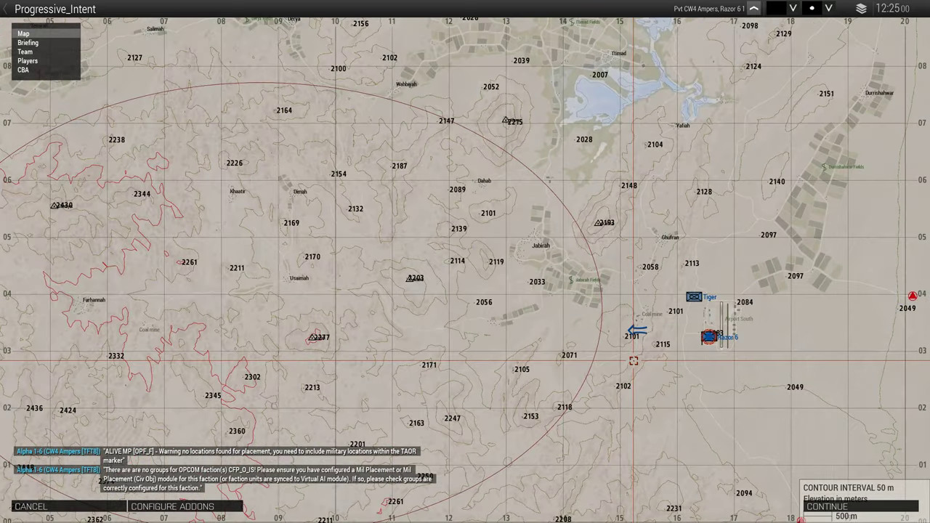
scroll(633, 361, "down", 2)
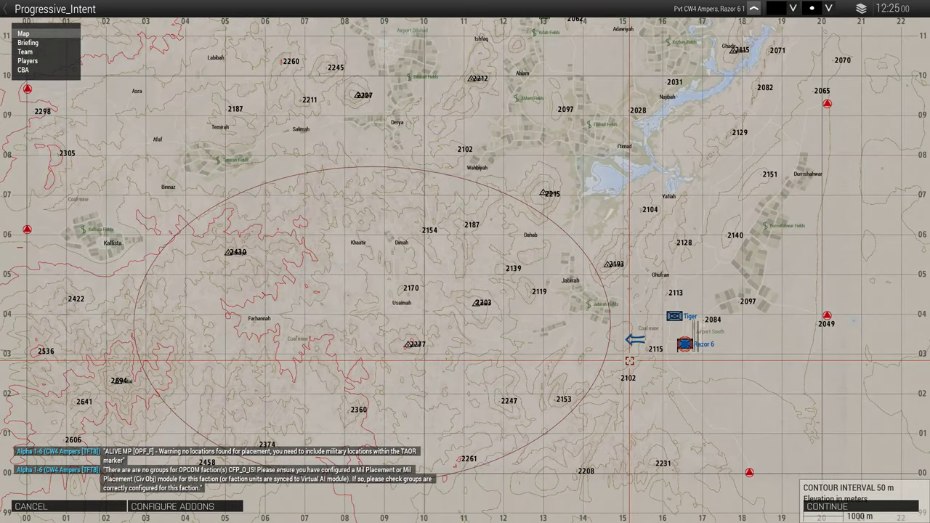
right_click_drag(629, 360, 660, 335)
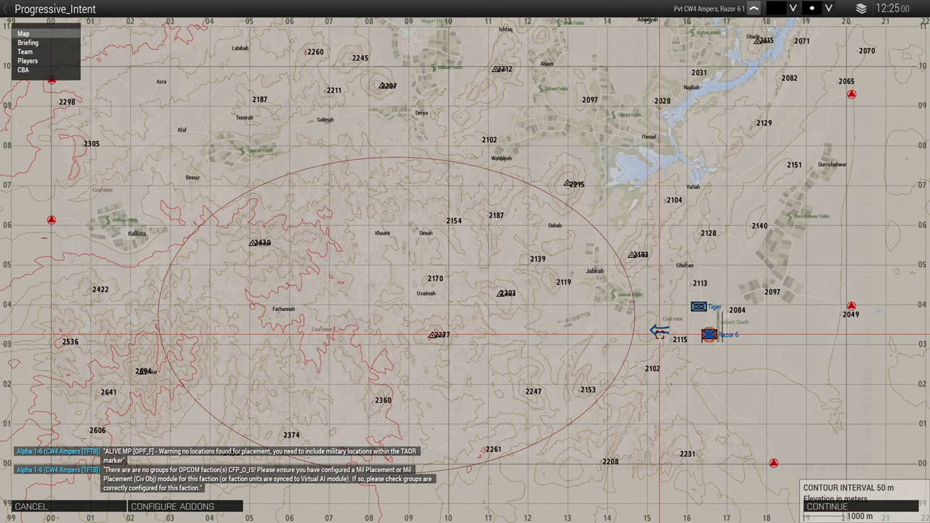
key("Escape")
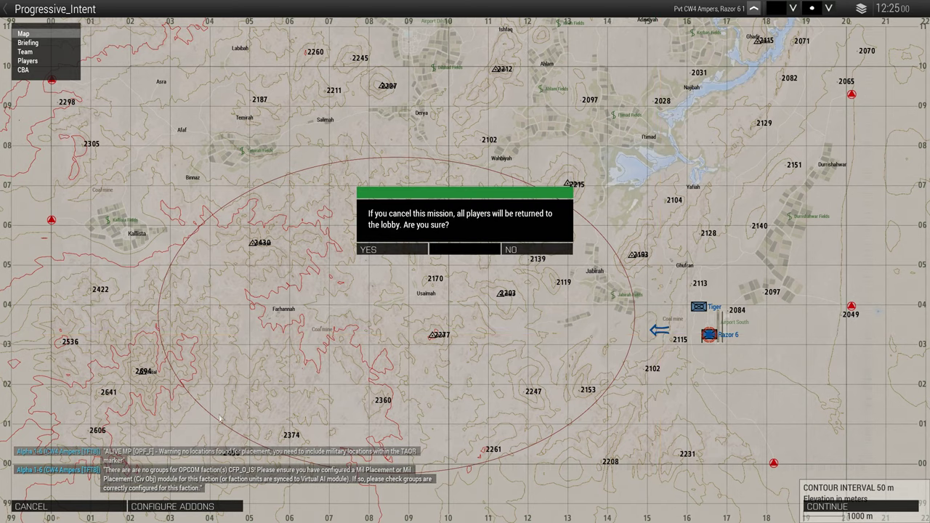
left_click(364, 249)
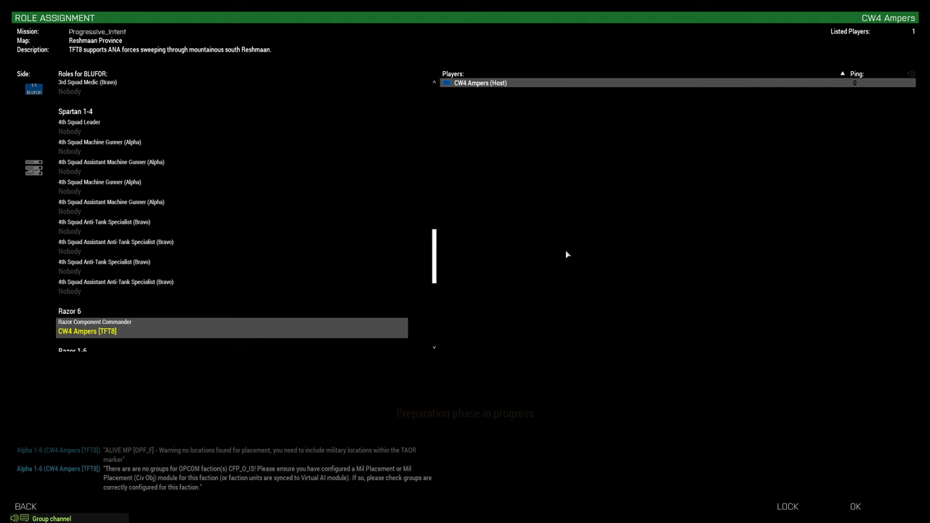
key("Escape")
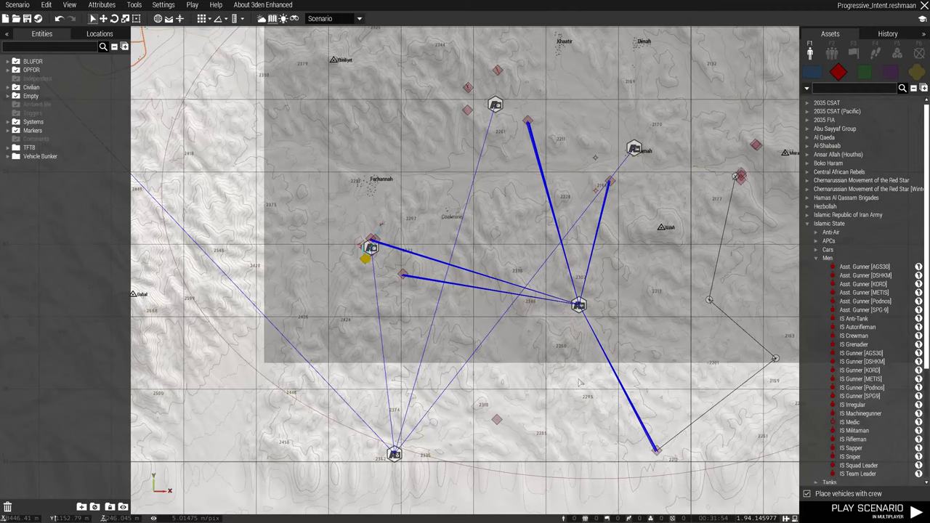
Step: Open the template scenario on the Virtual Reality terrain and dismiss all missing-picture messages
scroll(579, 383, "down", 4)
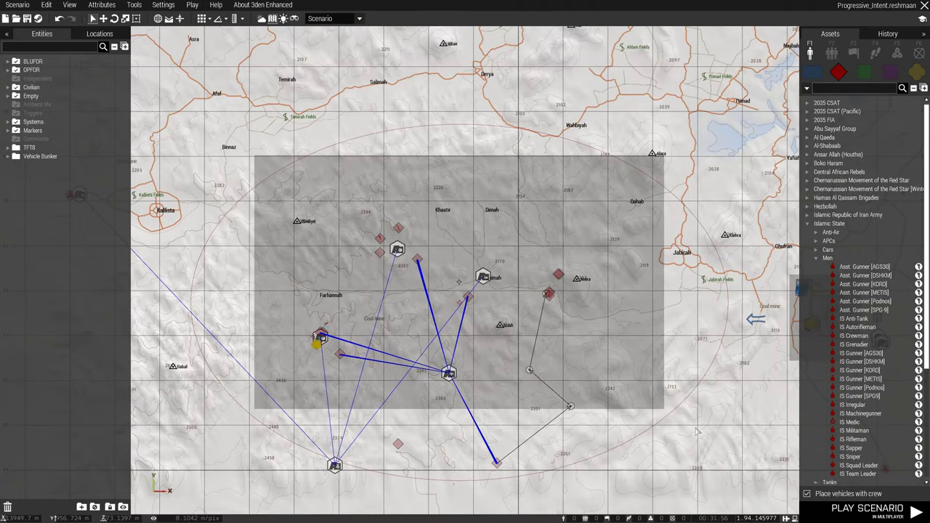
right_click_drag(696, 431, 622, 408)
key("ctrl+o")
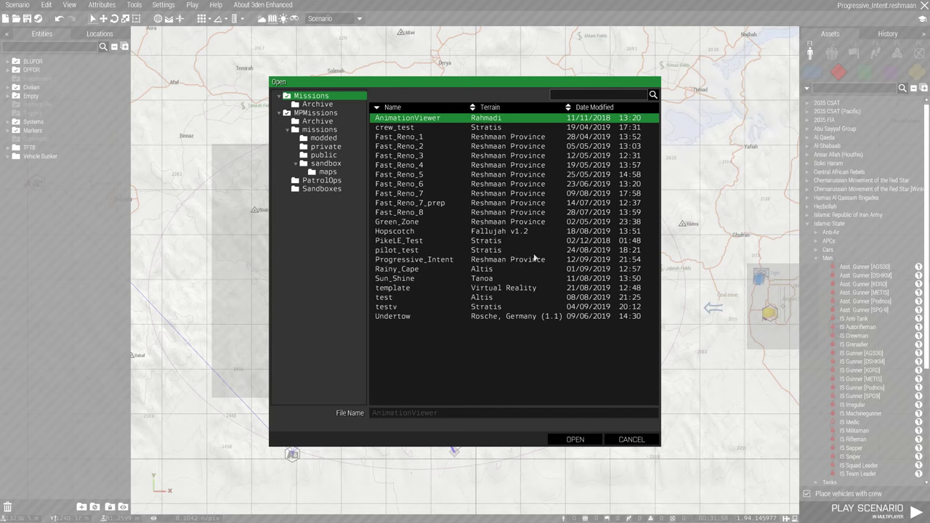
left_click(414, 287)
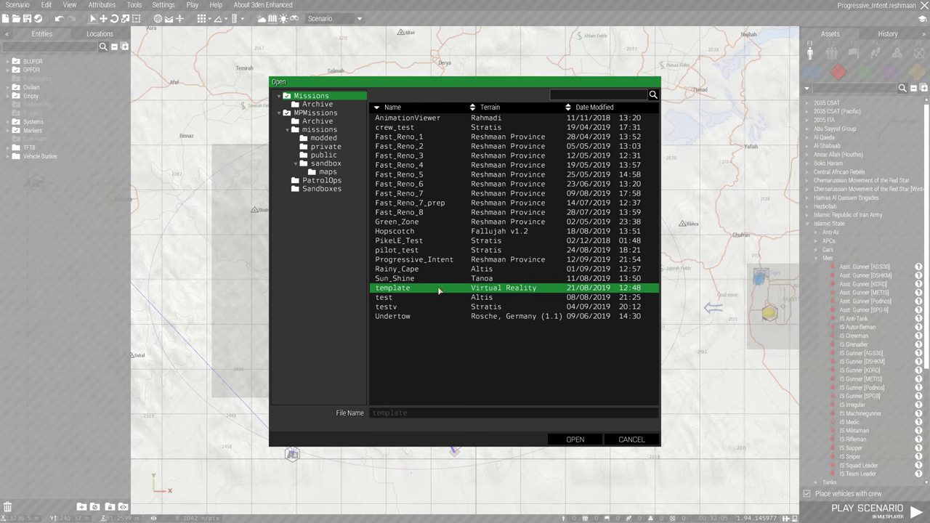
left_click(571, 443)
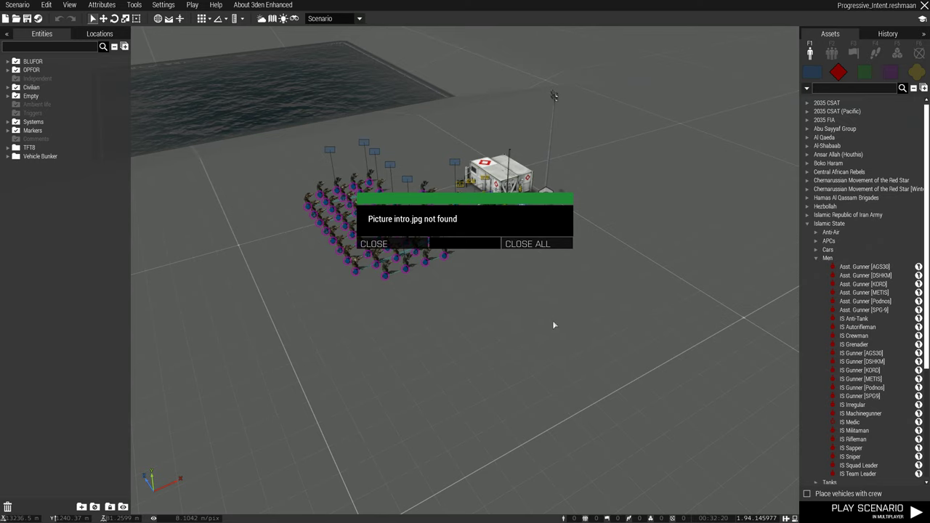
left_click(534, 244)
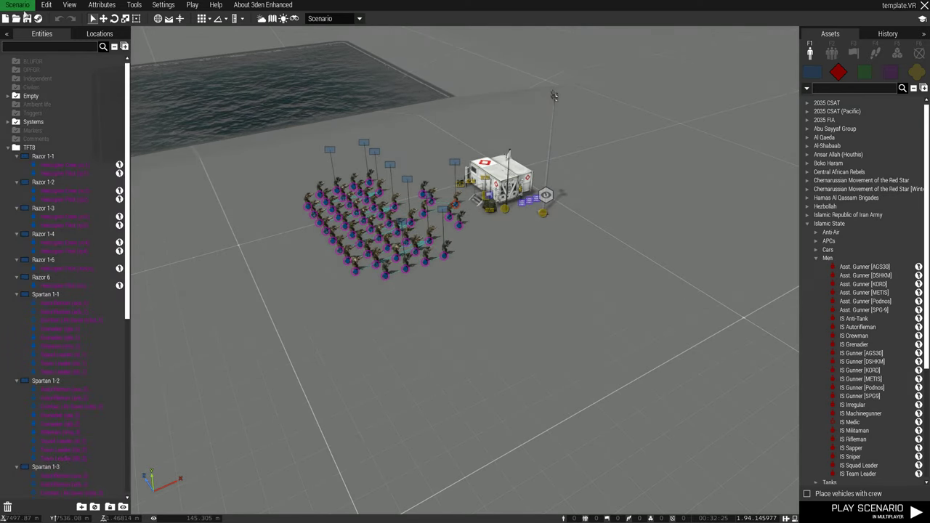
Step: Open the template's scenario folder, and load the Altis version of the template scenario
left_click(18, 5)
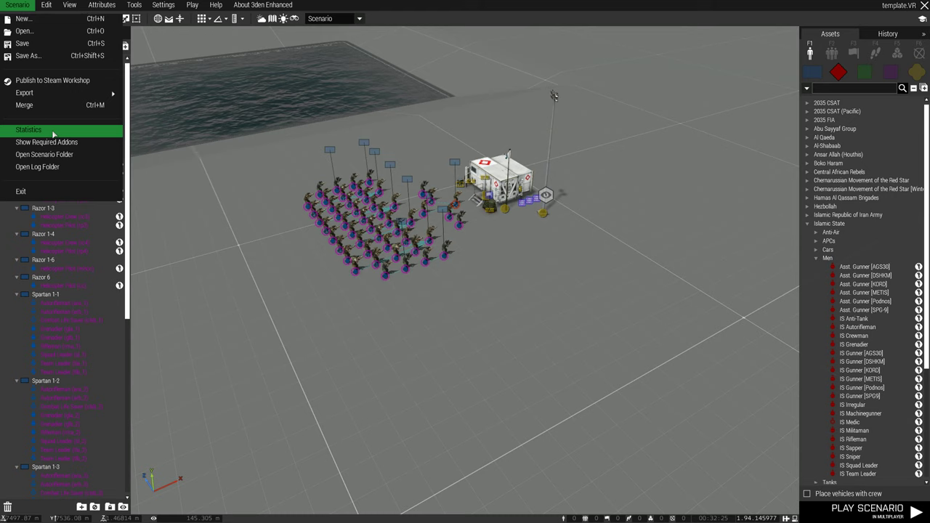
left_click(93, 157)
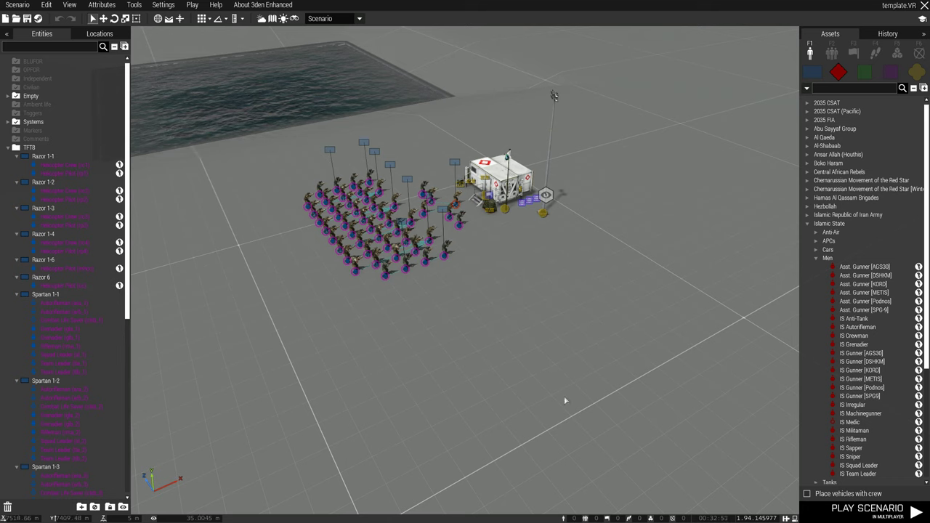
key("ctrl+o")
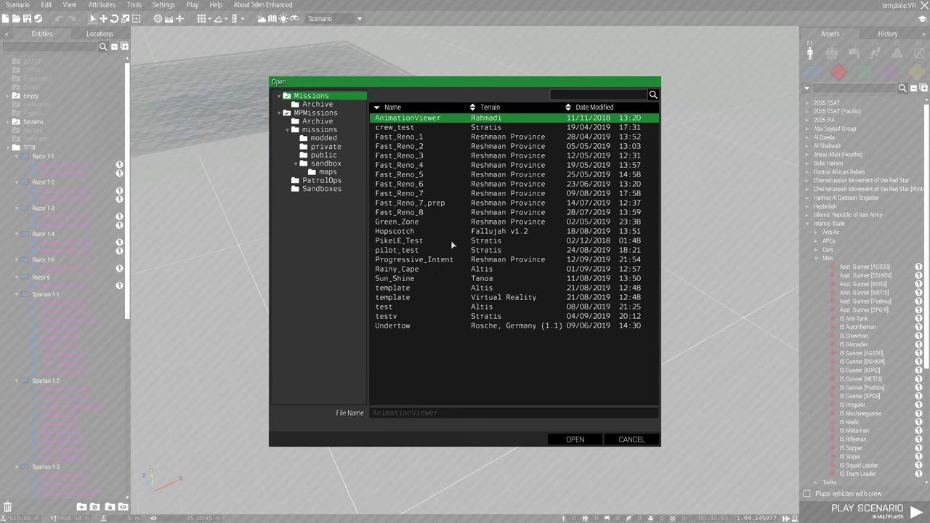
left_click(420, 289)
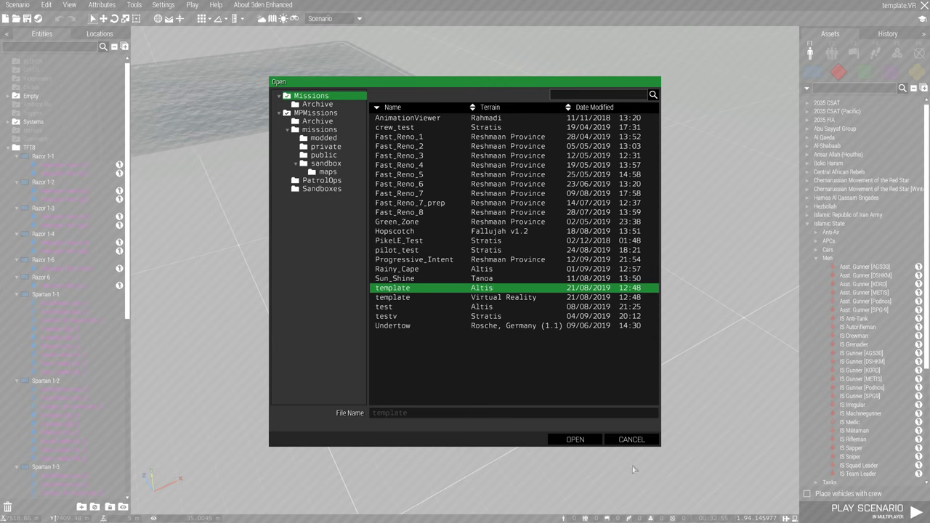
left_click(590, 443)
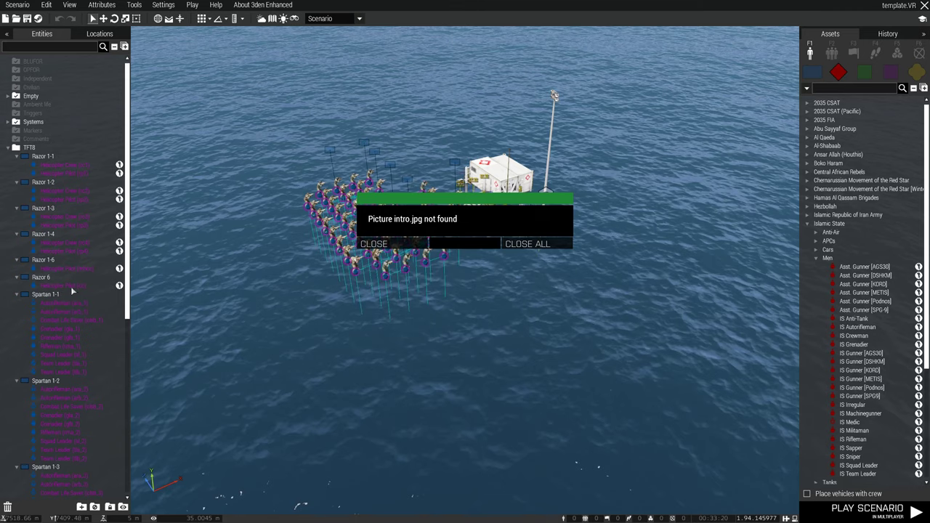
Step: Dismiss all missing-picture messages and move the template's units and objects from the sea to the airfield apron beside Terminal
left_click(538, 245)
key("m")
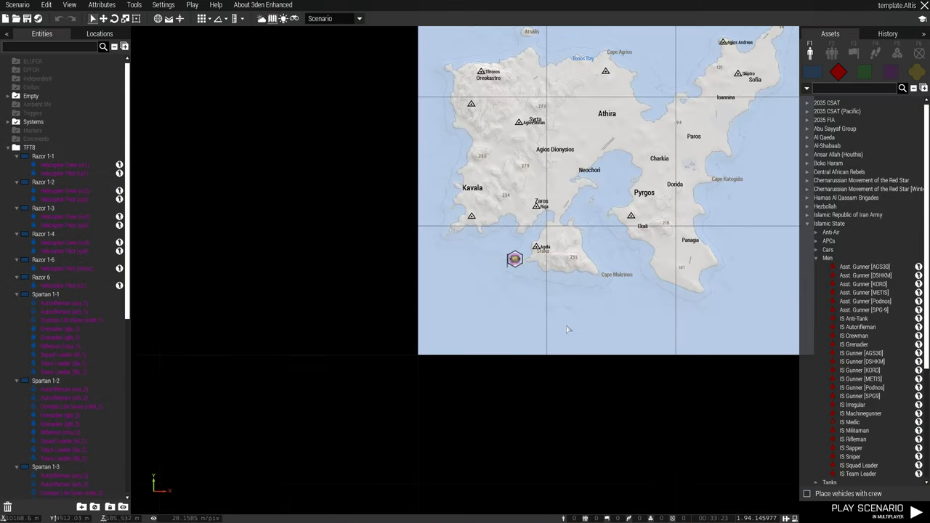
left_click_drag(516, 249, 550, 283)
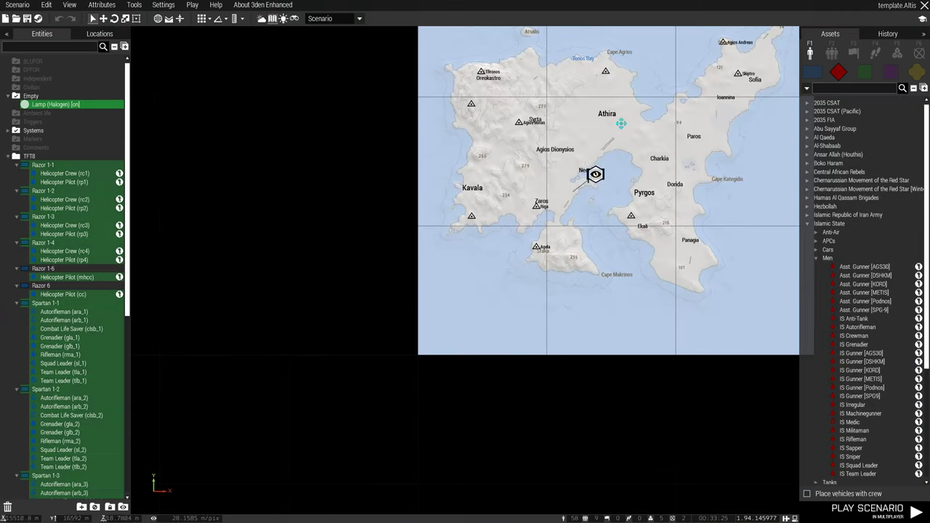
scroll(614, 129, "up", 10)
scroll(552, 232, "up", 3)
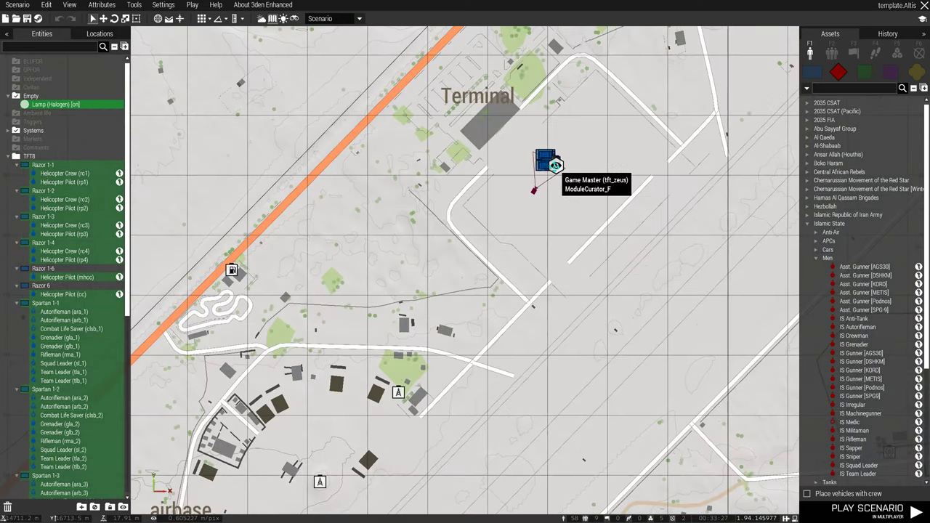
key("ctrl+v")
Step: Reselect all relocated template units and objects at the airfield and apply Snap to Surface to them
right_click(545, 162)
mouse_move(574, 242)
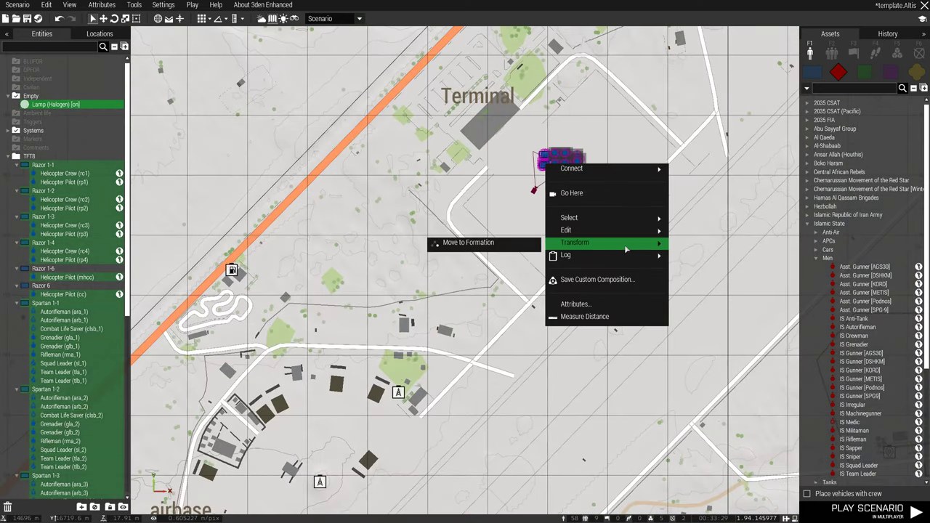
left_click(472, 243)
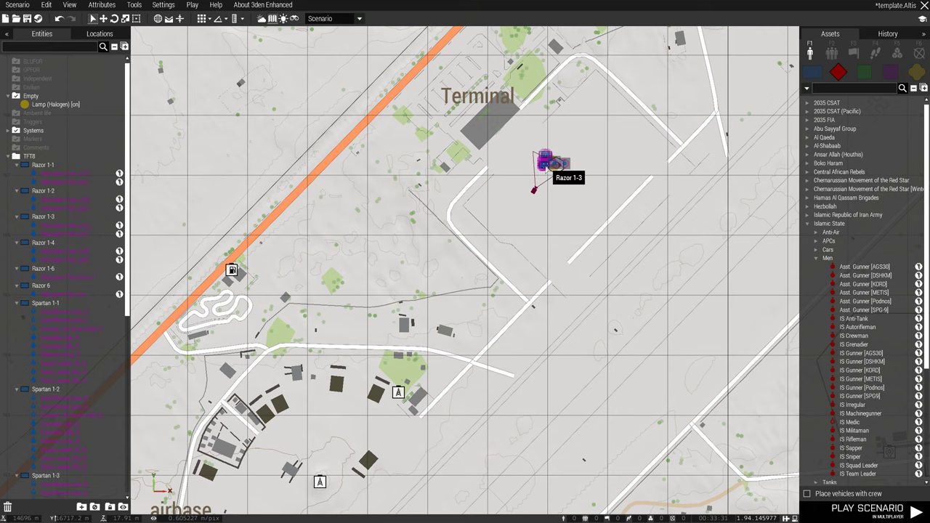
right_click(546, 162)
scroll(544, 157, "up", 3)
left_click_drag(545, 157, 596, 226)
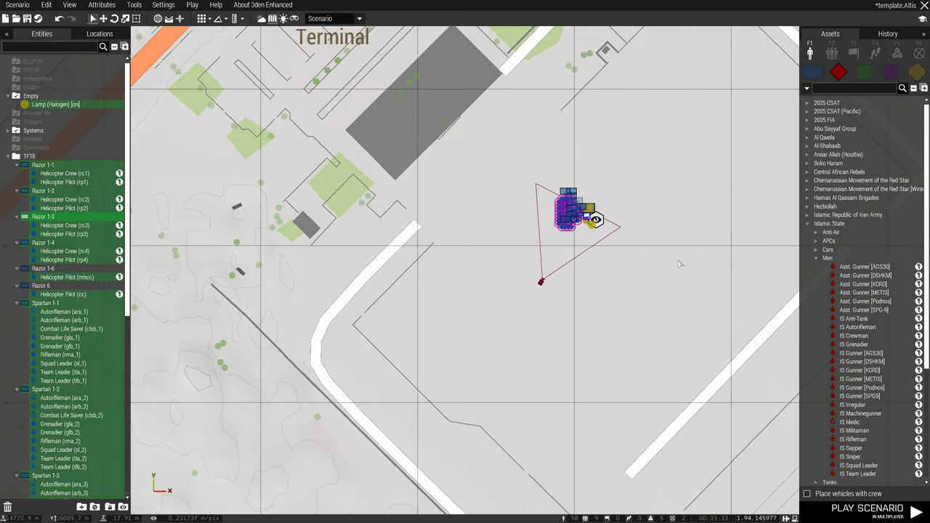
right_click(564, 225)
mouse_move(663, 306)
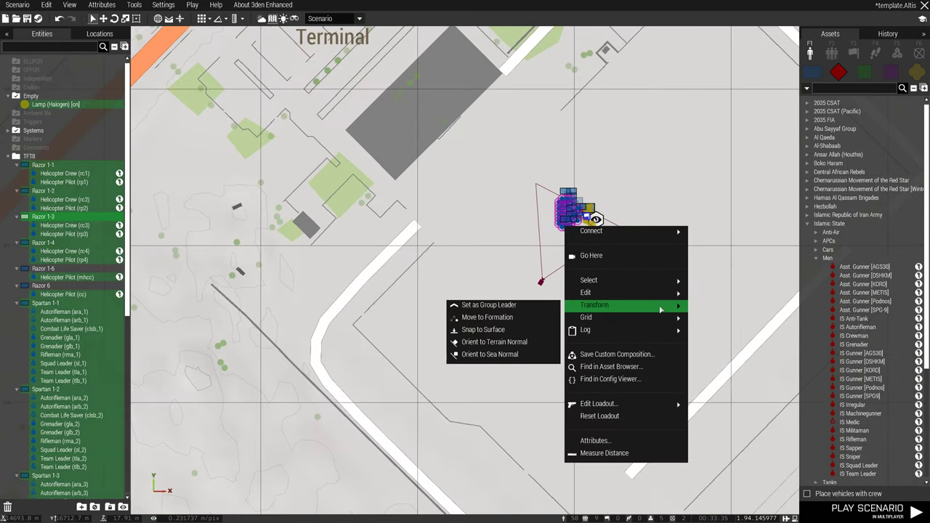
left_click(521, 332)
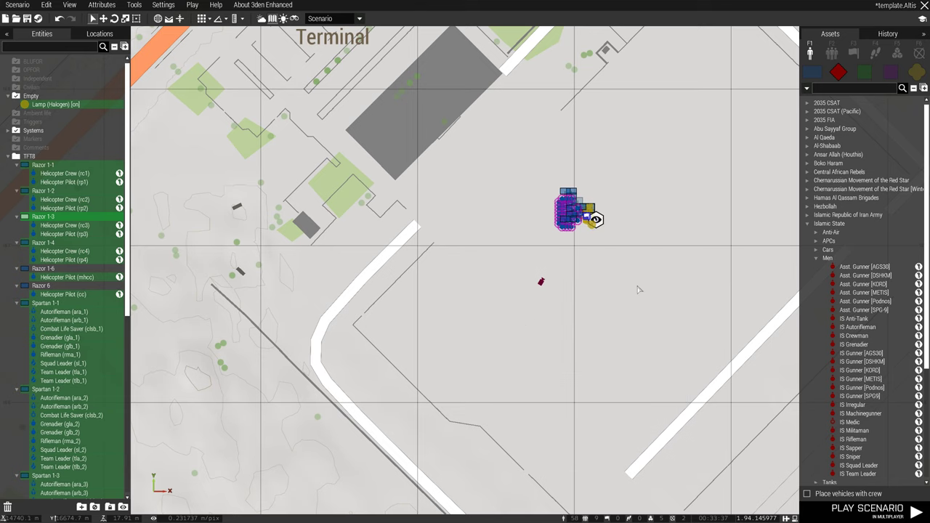
Step: Inspect the relocated units in the 3D view and save the Altis scenario
key("m")
scroll(612, 323, "up", 3)
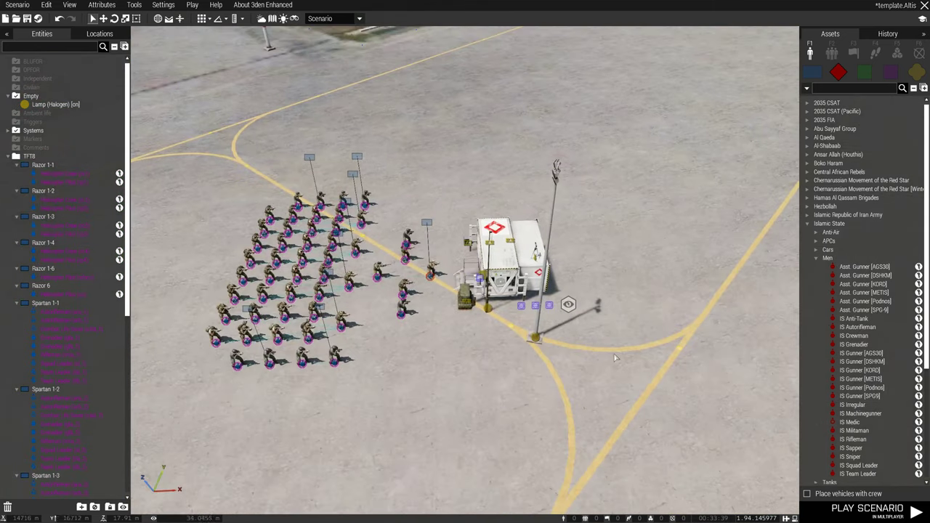
key("ctrl+s")
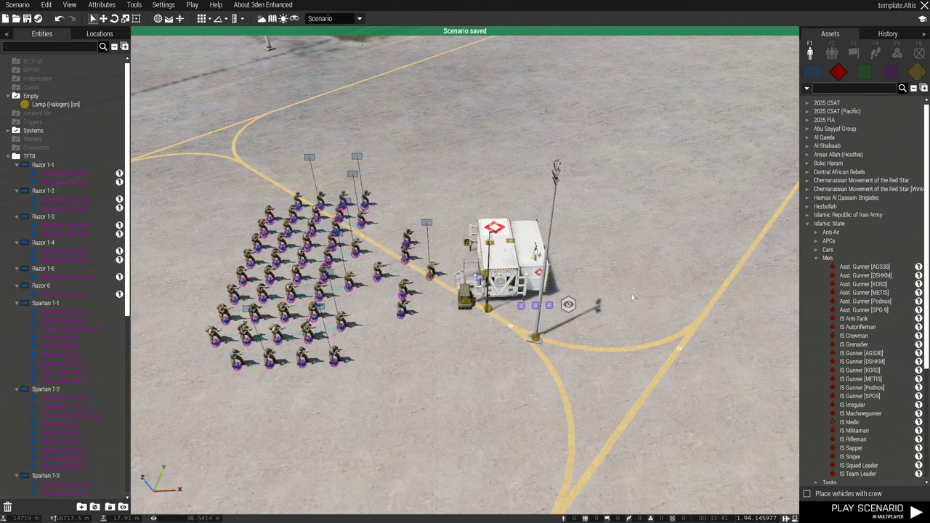
Step: Examine the Altis map from the Terminal airfield up to the town of Athira for a suitable operation area
scroll(629, 292, "down", 5)
key("m")
scroll(630, 287, "down", 3)
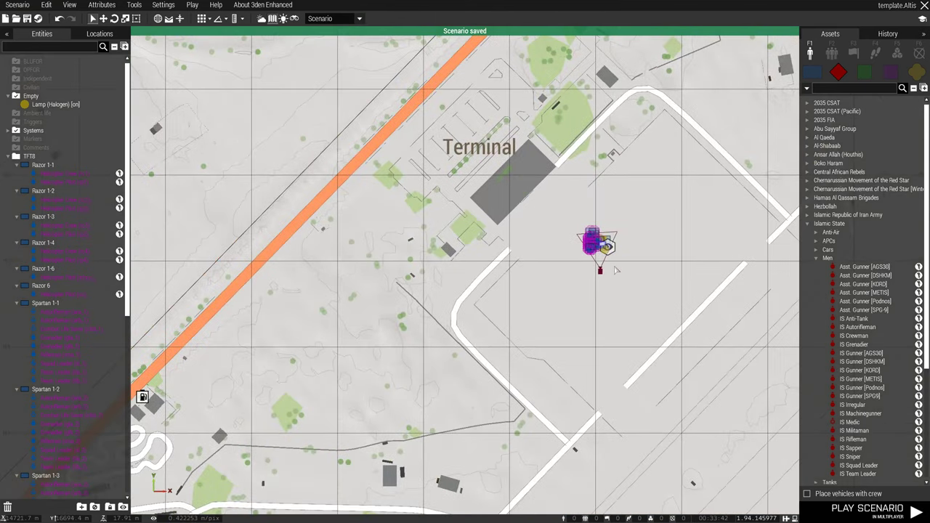
scroll(581, 261, "up", 2)
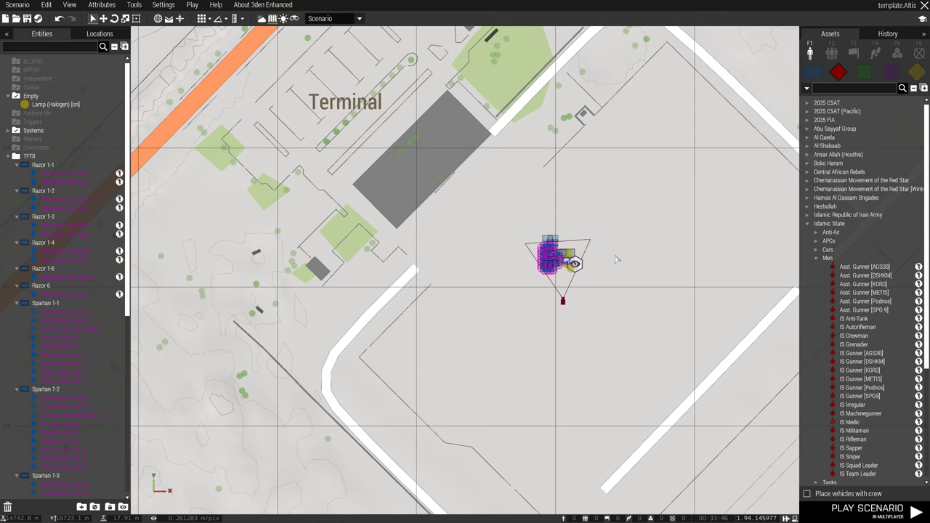
left_click(898, 55)
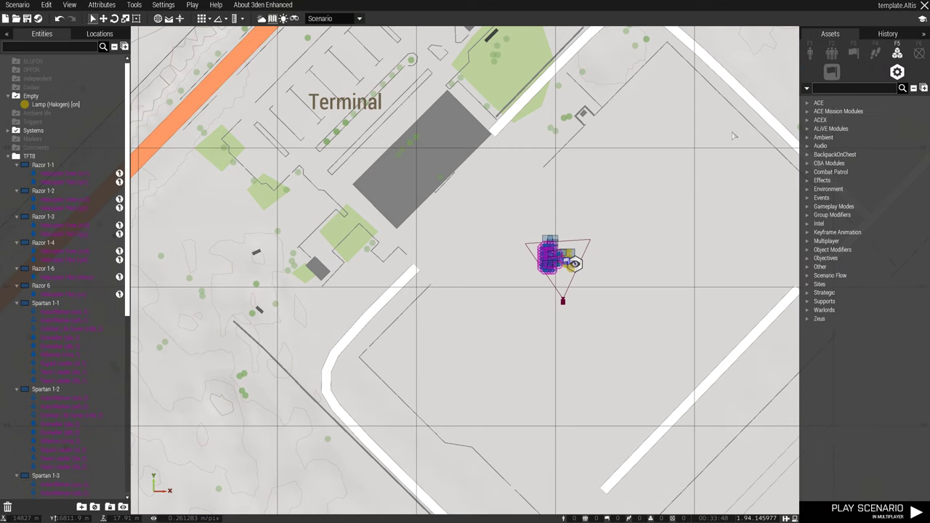
right_click_drag(718, 153, 679, 181)
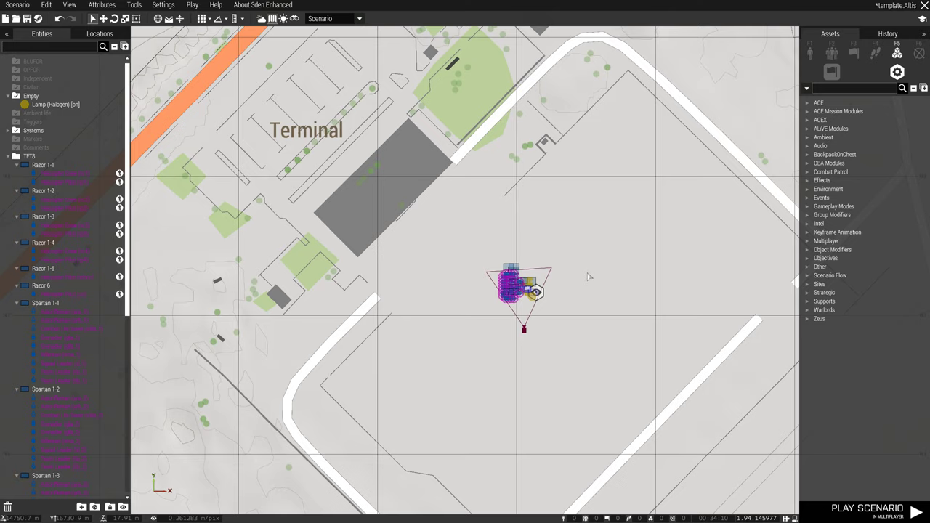
scroll(574, 281, "up", 8)
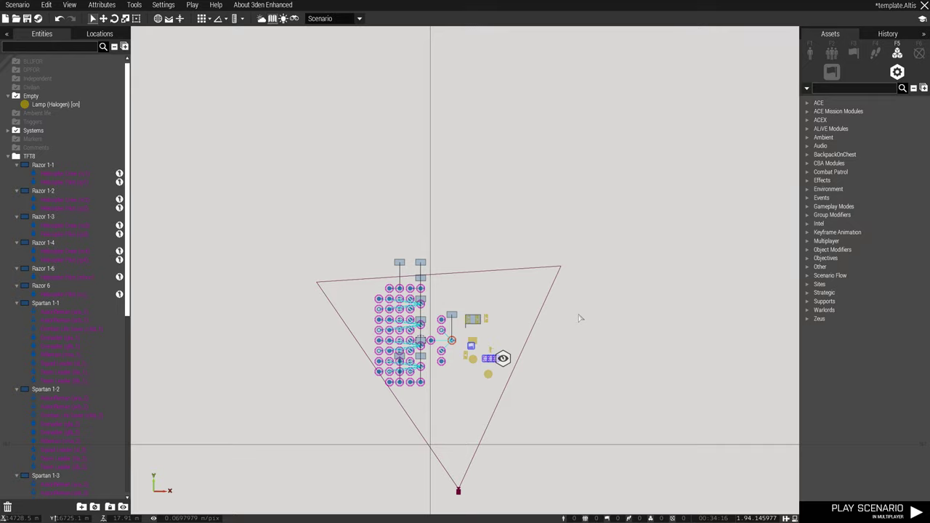
scroll(580, 318, "down", 8)
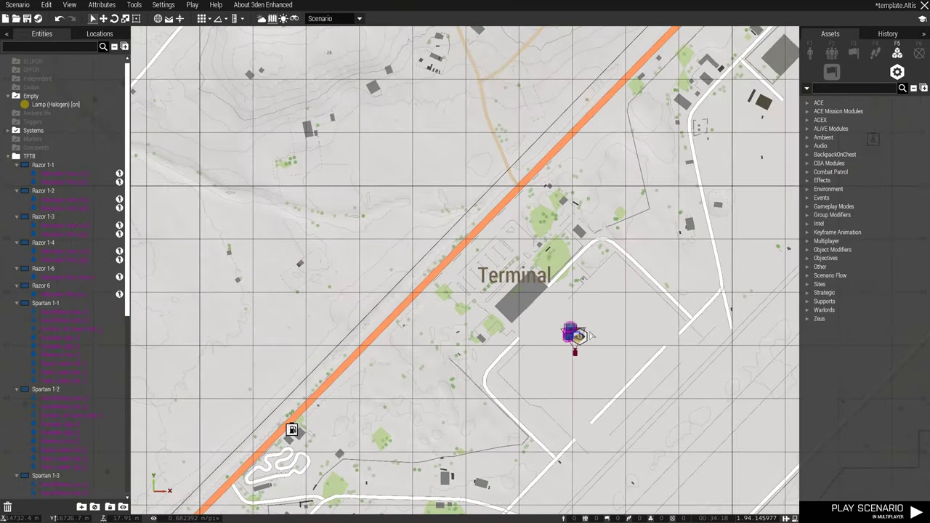
scroll(590, 335, "down", 8)
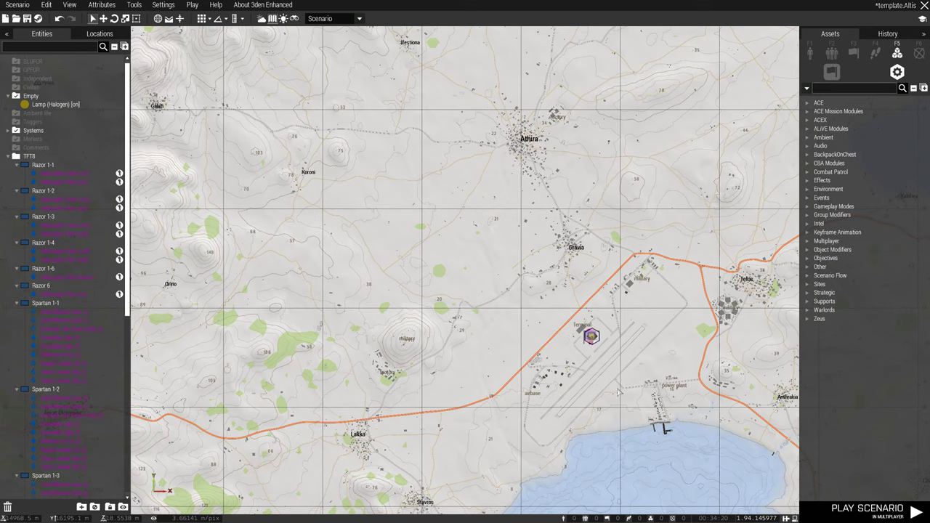
scroll(566, 187, "up", 5)
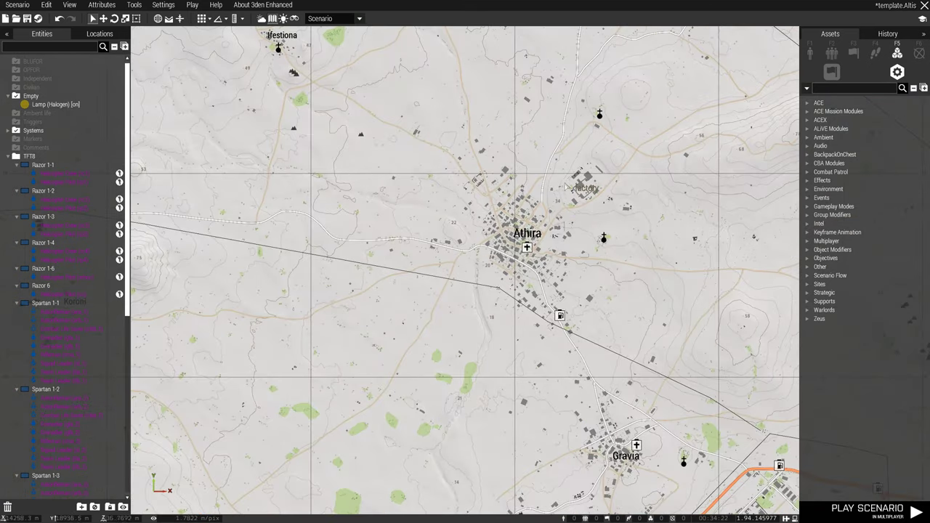
scroll(566, 186, "up", 3)
scroll(566, 190, "down", 3)
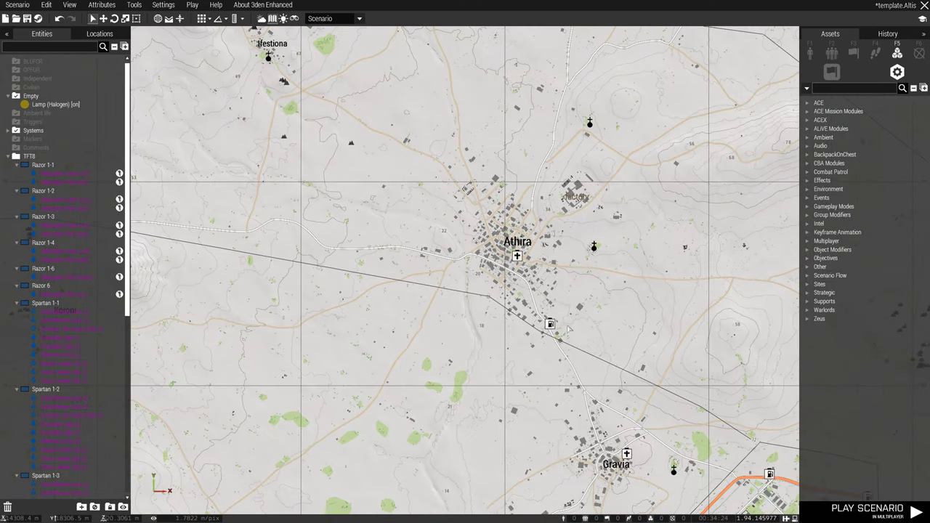
scroll(564, 287, "up", 3)
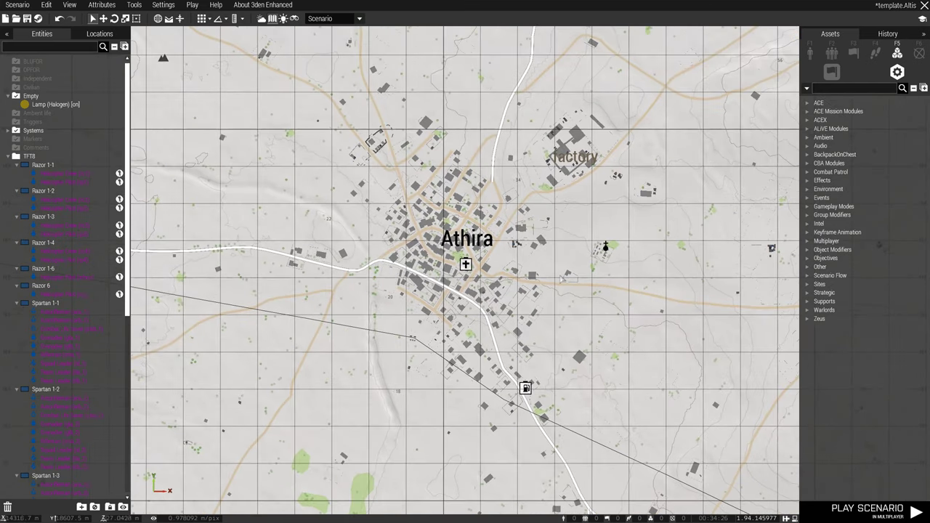
scroll(561, 279, "up", 1)
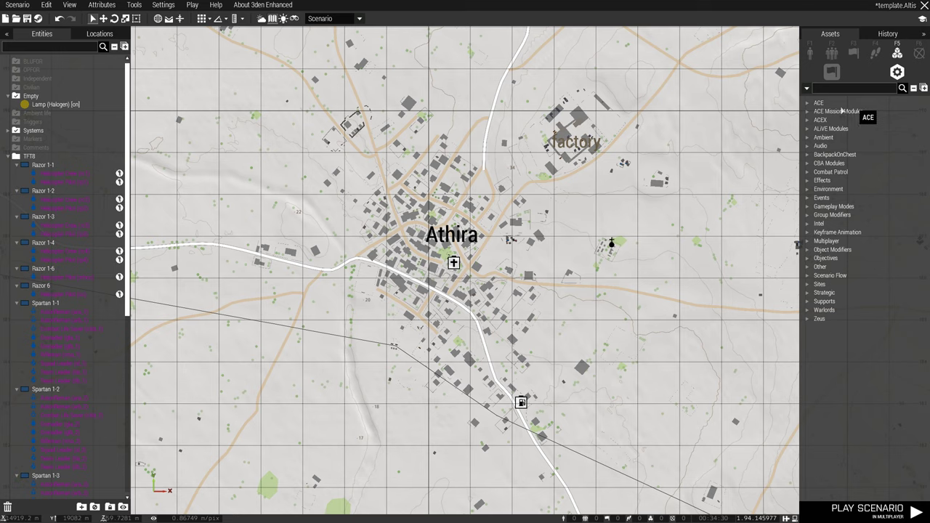
Step: Place the ALiVE (Required) and ALiVE Virtual AI System modules on the open ground east of Athira
double_click(830, 129)
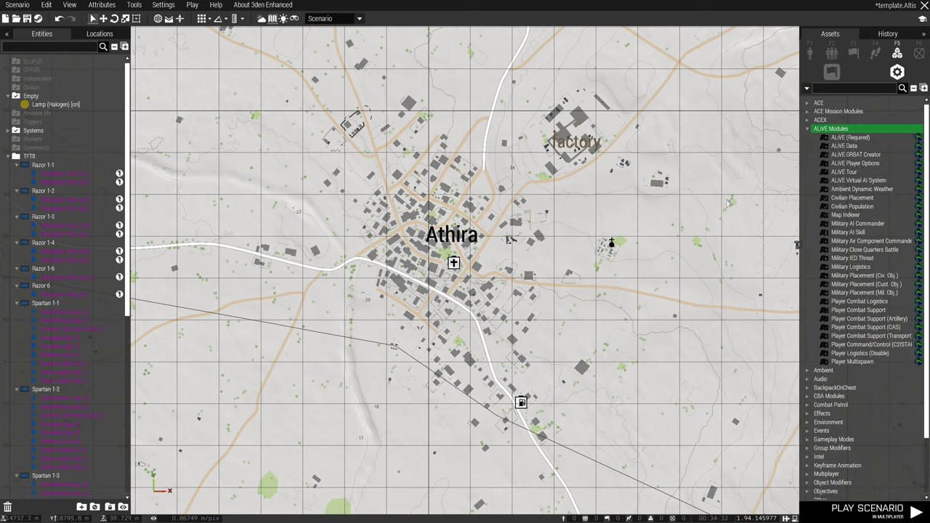
right_click_drag(751, 195, 679, 138)
scroll(708, 141, "down", 2)
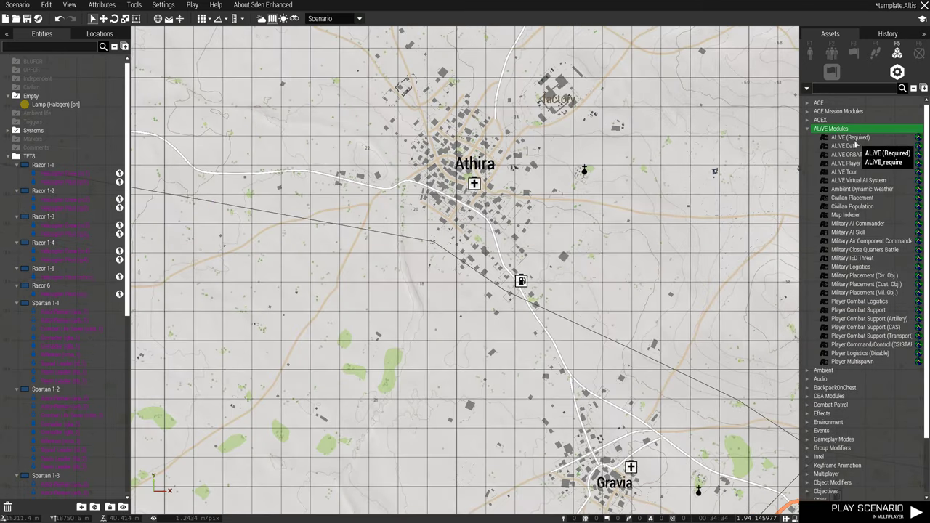
left_click_drag(856, 145, 748, 160)
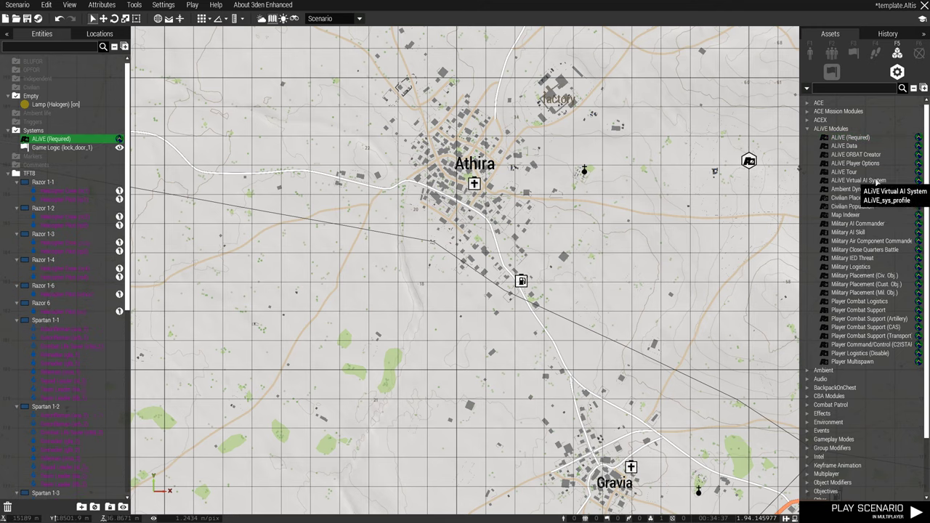
left_click_drag(868, 181, 751, 180)
Step: Look over Athira, its factory and the surrounding roads to judge the extent of the enemy area
right_click_drag(761, 231, 750, 301)
scroll(574, 263, "down", 2)
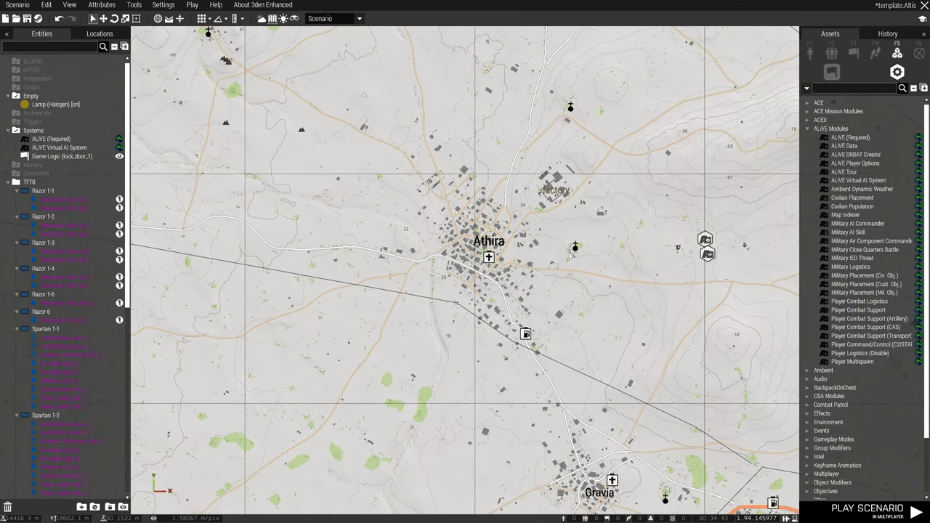
scroll(572, 252, "up", 2)
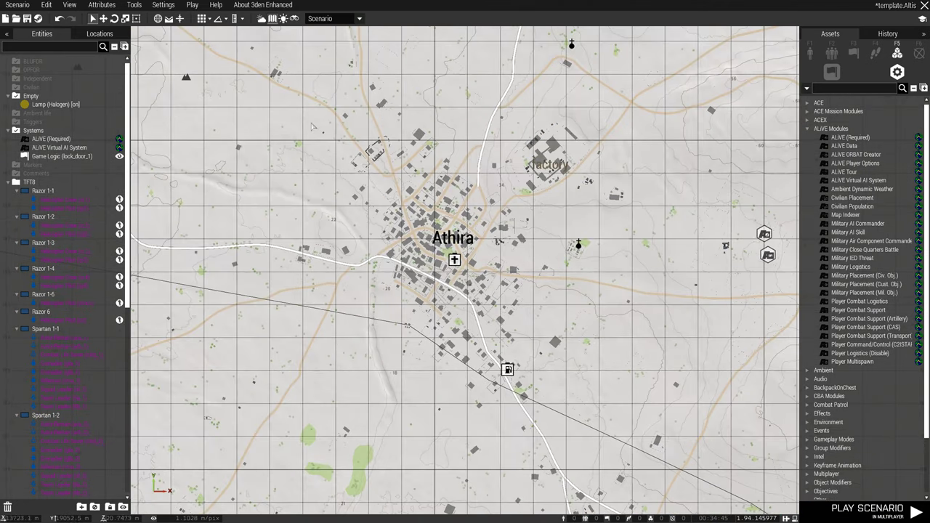
right_click_drag(574, 307, 570, 320)
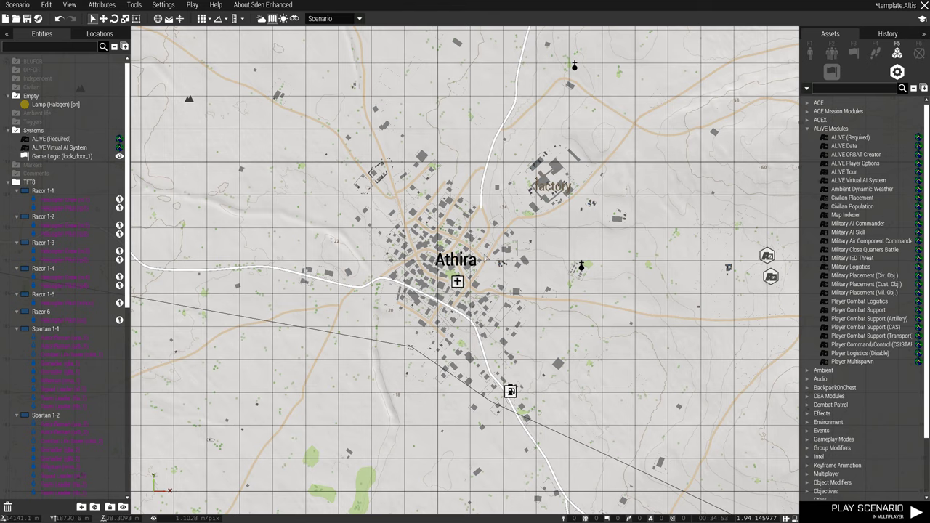
scroll(569, 238, "down", 3)
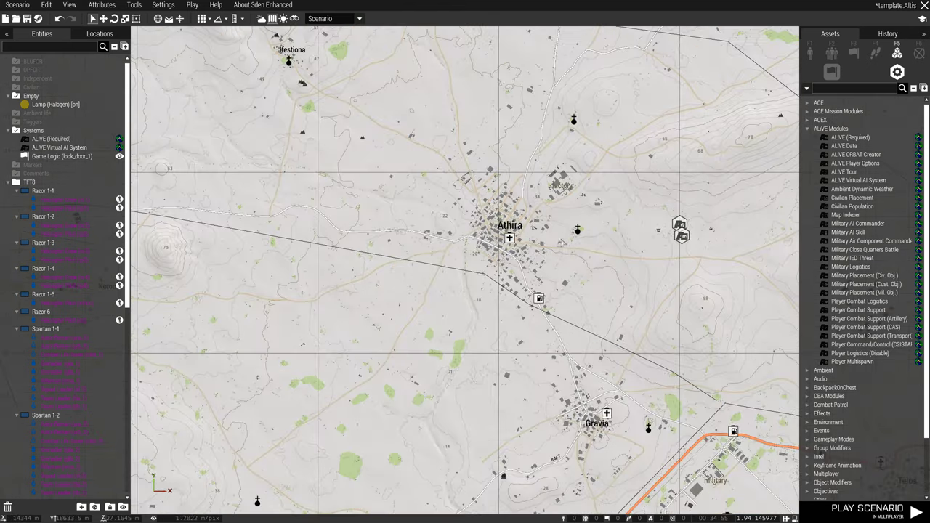
scroll(559, 245, "up", 3)
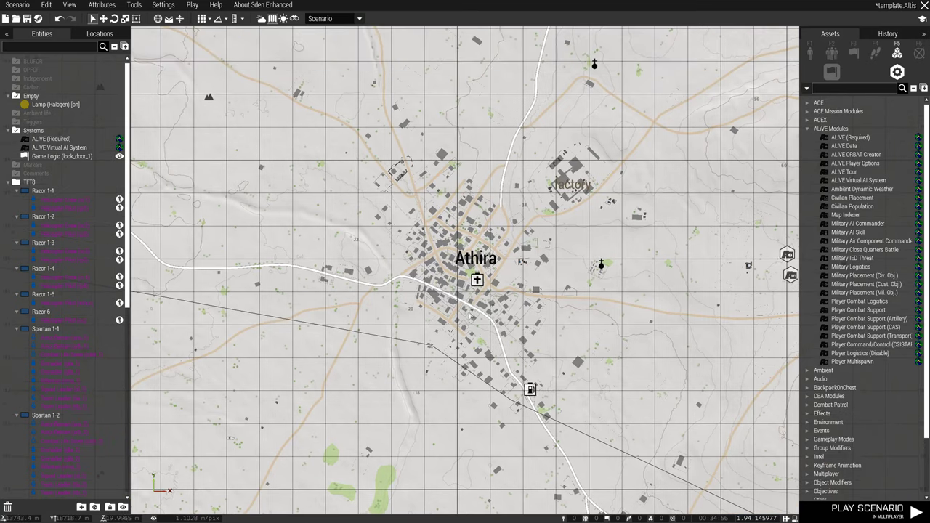
scroll(555, 275, "down", 2)
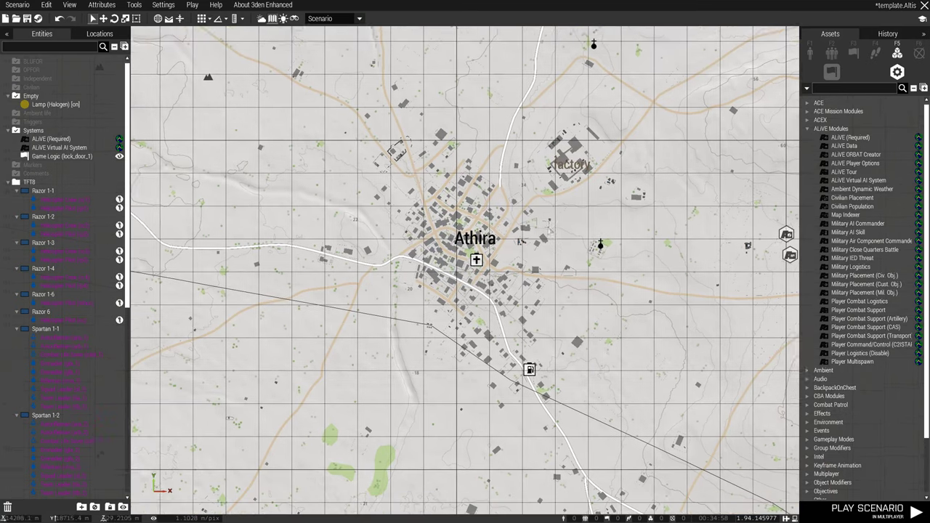
scroll(618, 251, "up", 2)
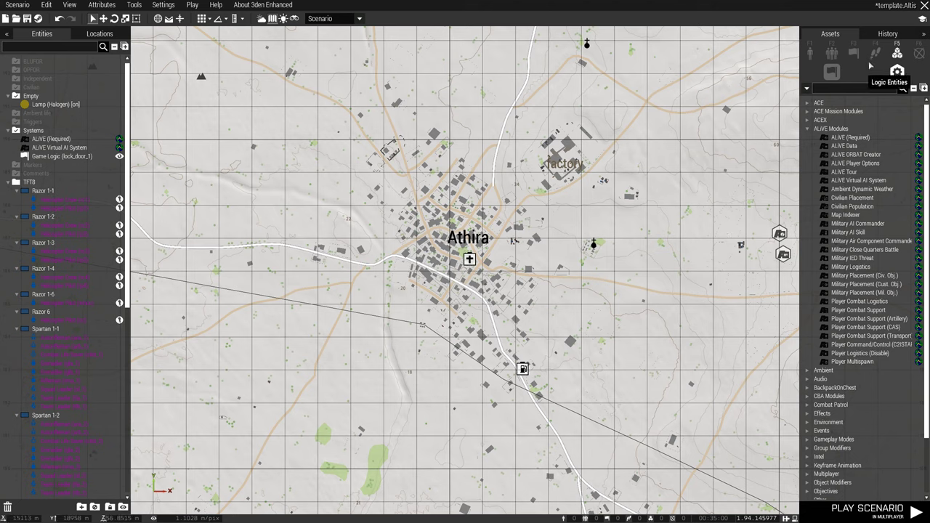
Step: Draw a rectangle area marker covering the whole town of Athira and the factory northeast of it
left_click(918, 53)
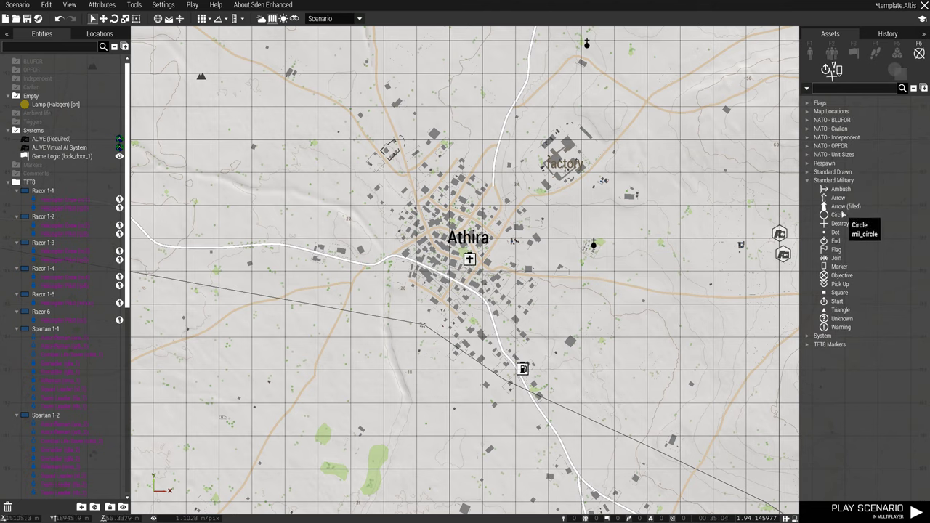
left_click(898, 73)
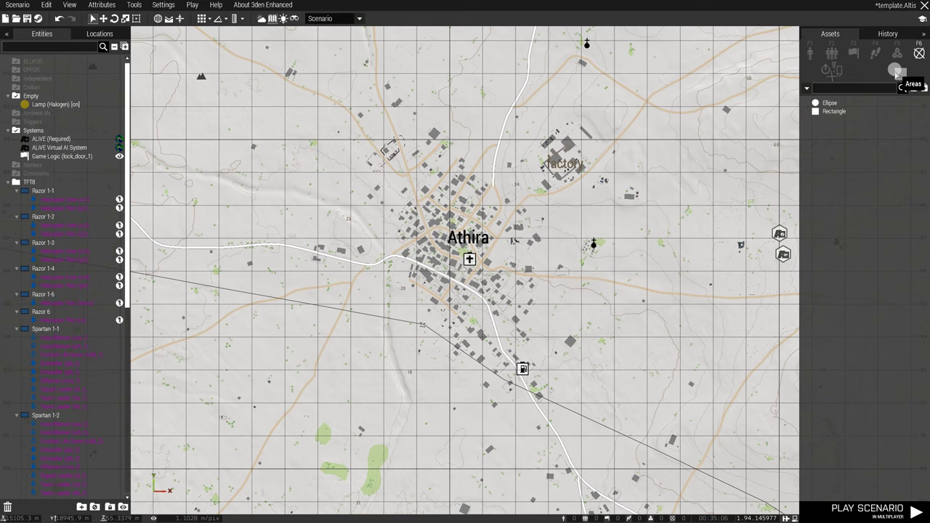
left_click(834, 111)
scroll(397, 160, "down", 3)
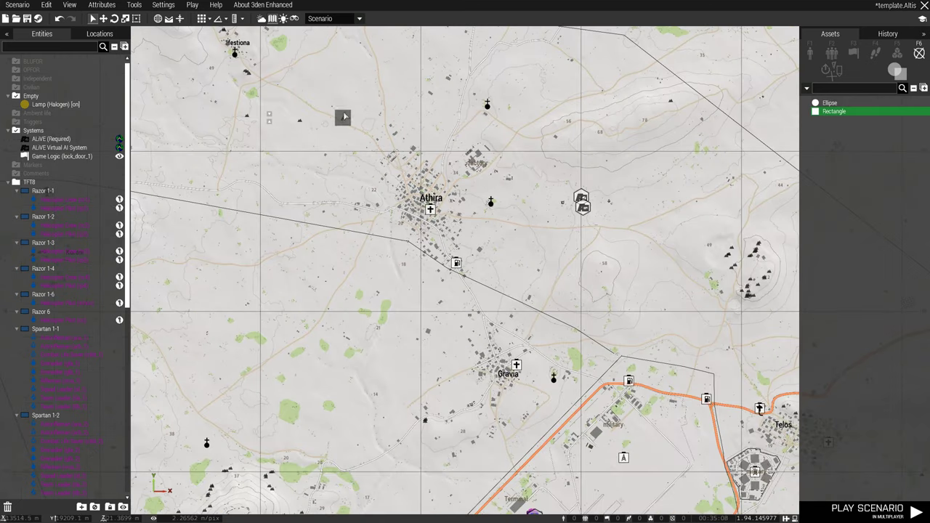
mouse_move(342, 112)
left_mouse_down()
mouse_move(510, 279)
mouse_move(531, 287)
left_mouse_up()
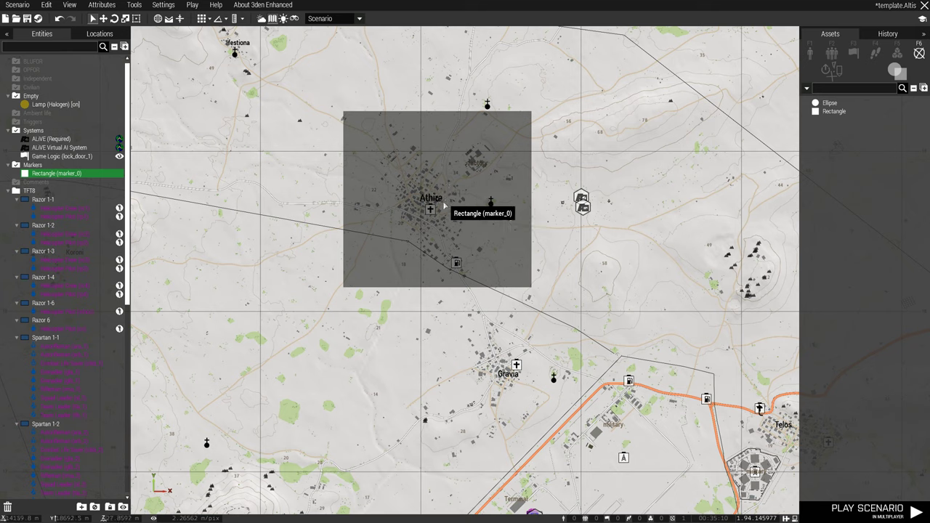
Step: Rename the rectangle area marker over Athira to taor_i
double_click(449, 191)
left_click_drag(421, 110, 550, 112)
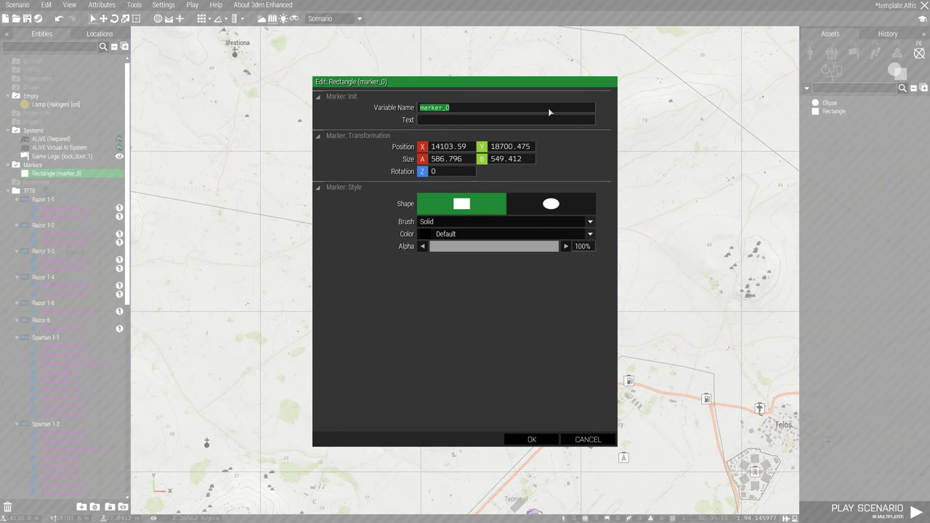
type("taor_1")
key("Return")
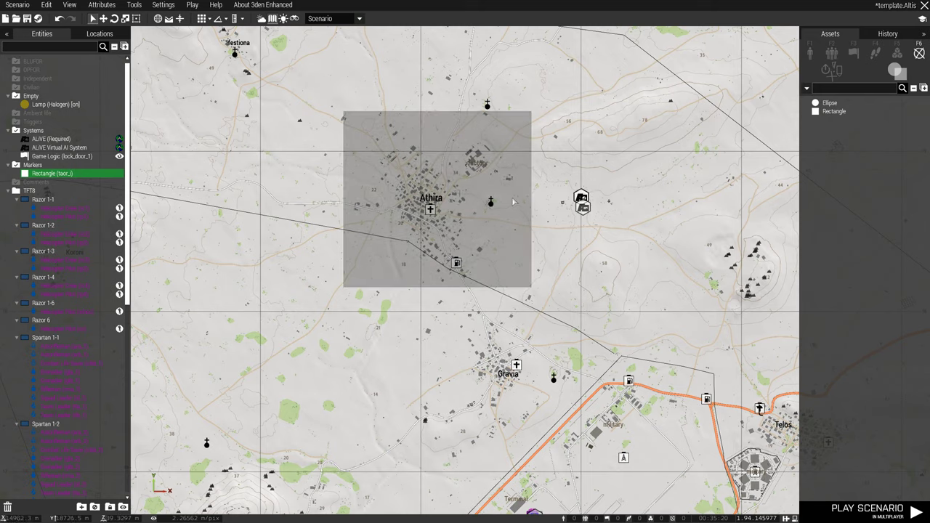
Step: Place a Military AI Commander module east of Athira, just south of the two existing ALiVE modules
scroll(511, 197, "up", 3)
left_click(897, 53)
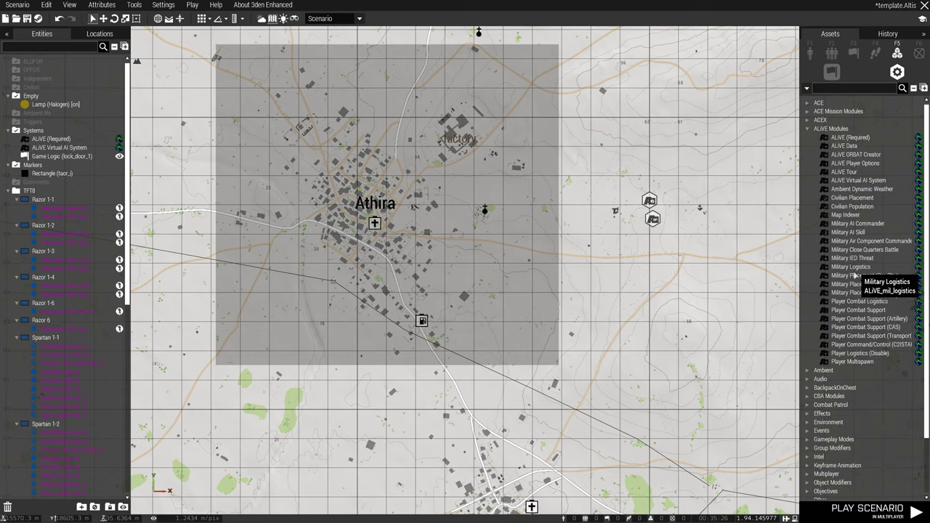
left_click(857, 223)
scroll(647, 214, "up", 5)
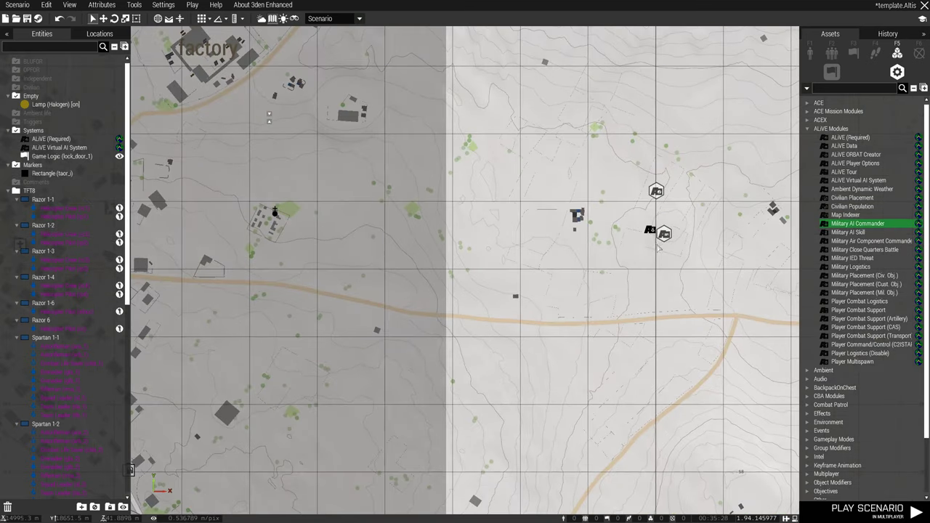
left_click(667, 297)
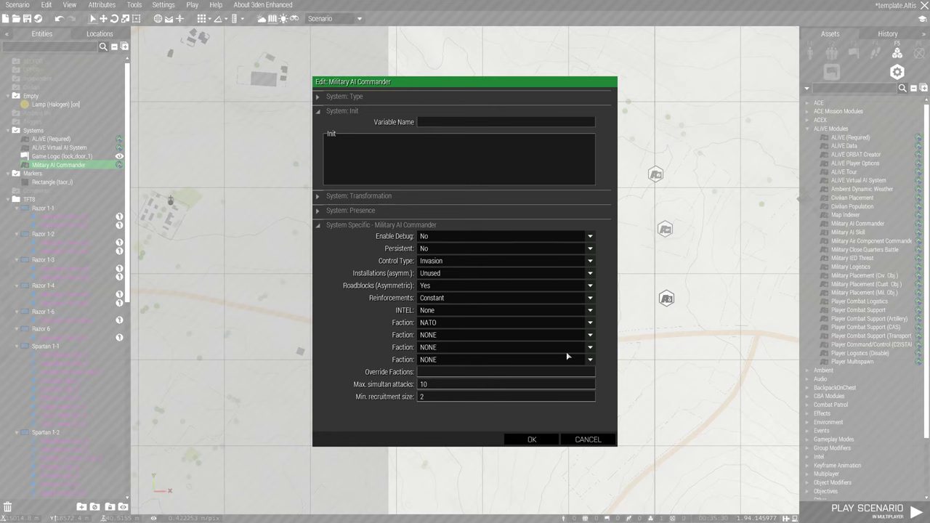
left_click(437, 324)
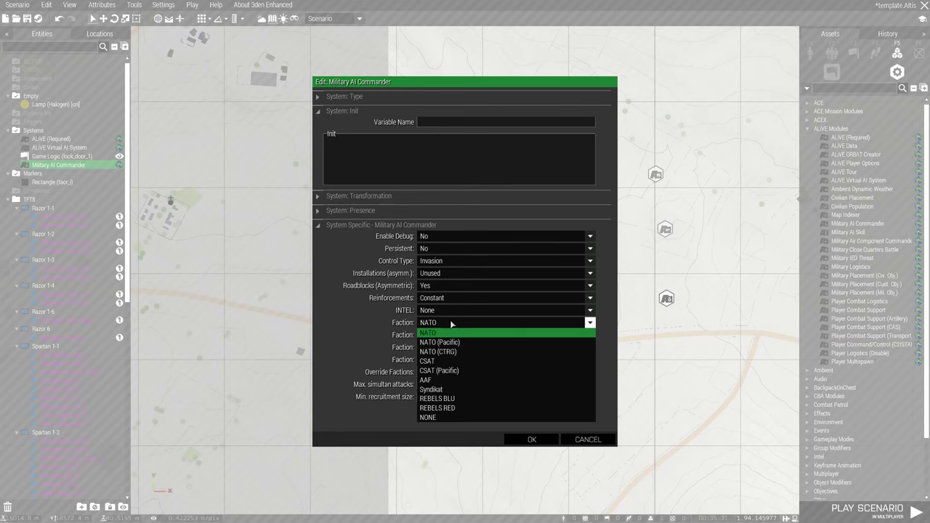
left_click(478, 377)
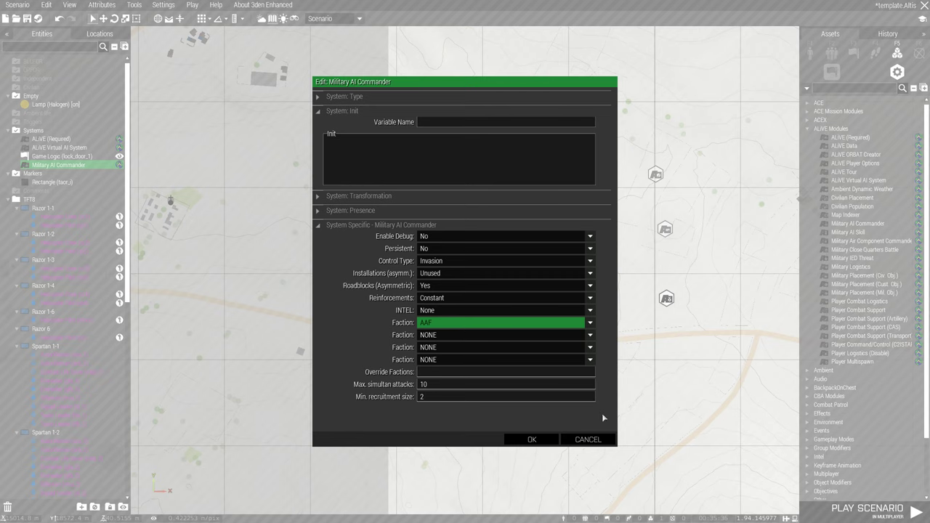
left_click(587, 439)
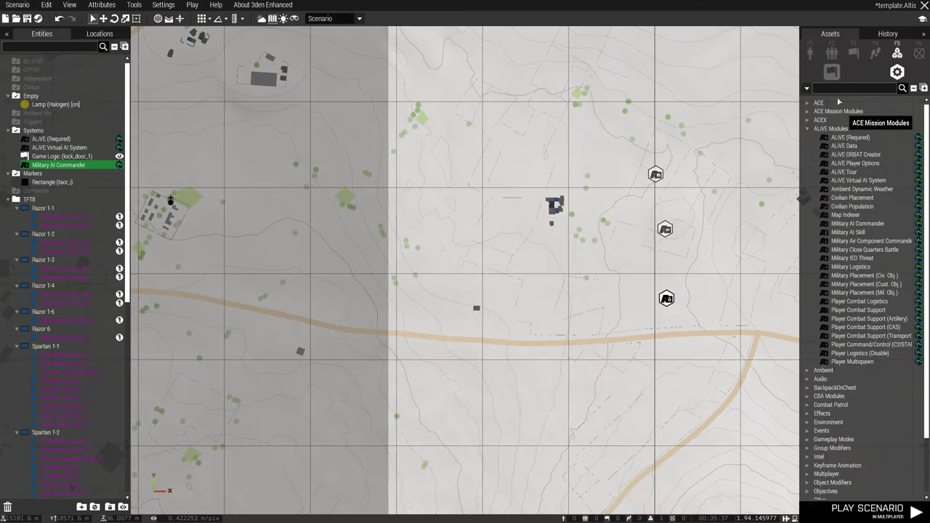
Step: Place an Independent 2035 AAF Ammo Bearer on the open ground just north of the ALiVE modules
left_click(810, 53)
left_click(864, 72)
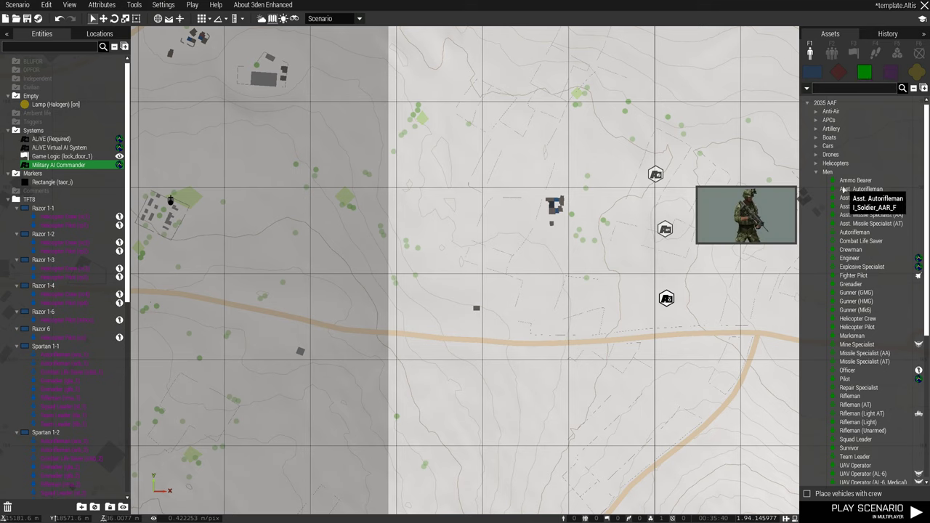
left_click(853, 181)
left_click(687, 103)
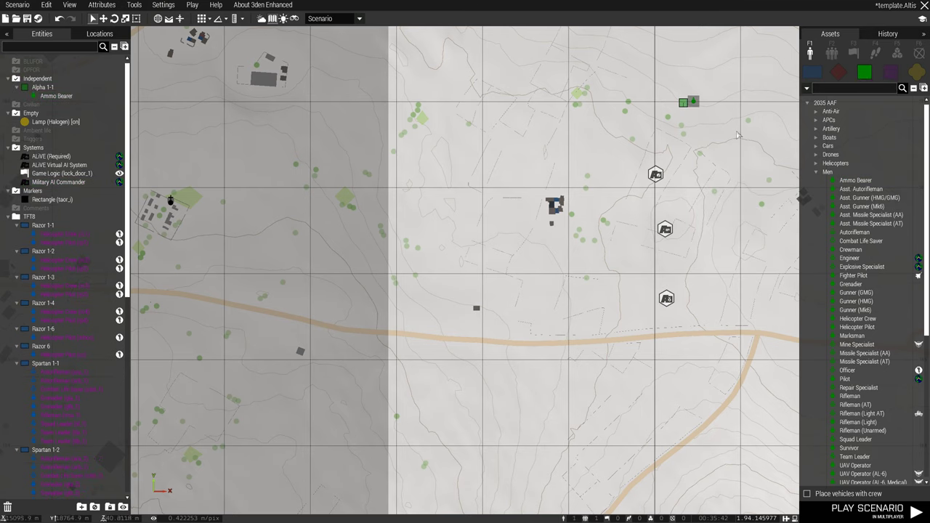
Step: Look up the faction class name of the placed Ammo Bearer in the Extended Debug Console
key("ctrl+d")
key("Return")
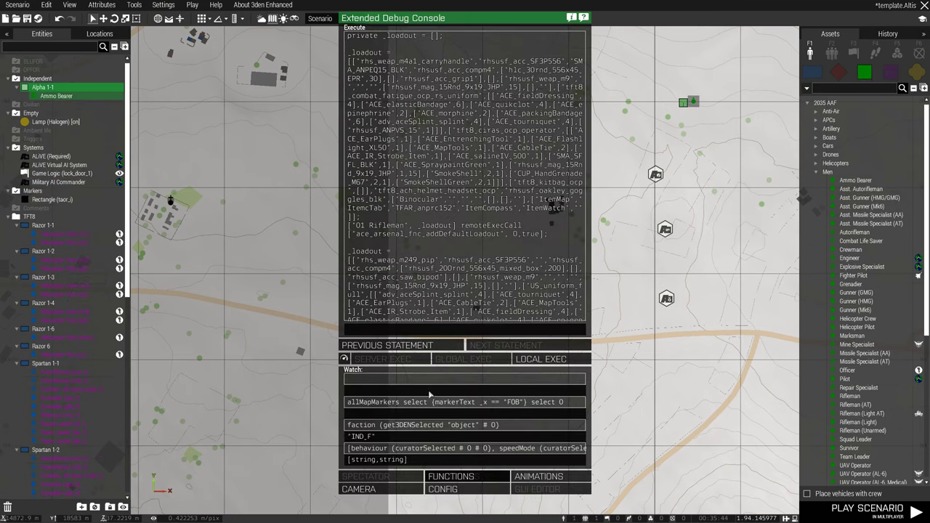
double_click(364, 437)
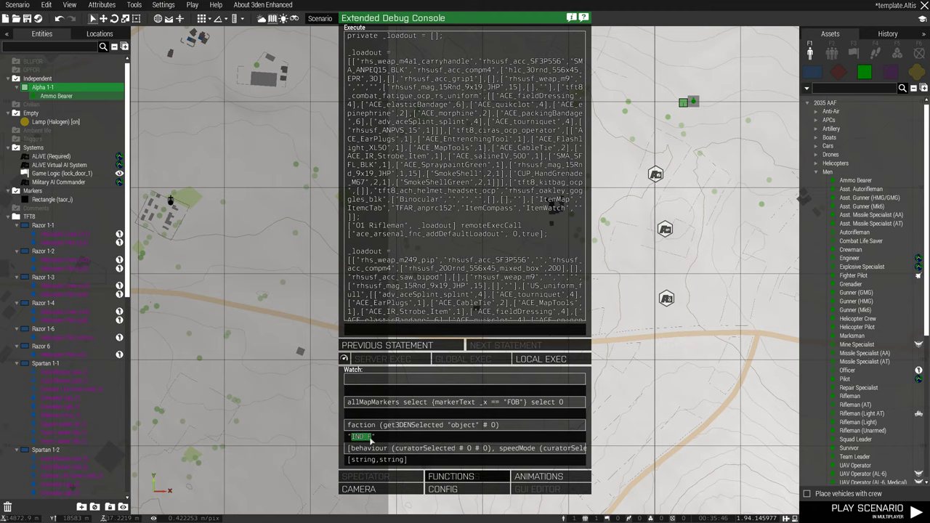
key("Escape")
Step: Move the ALiVE (Required) module into line above the Virtual AI System and Military AI Commander modules
left_click_drag(623, 276, 669, 302)
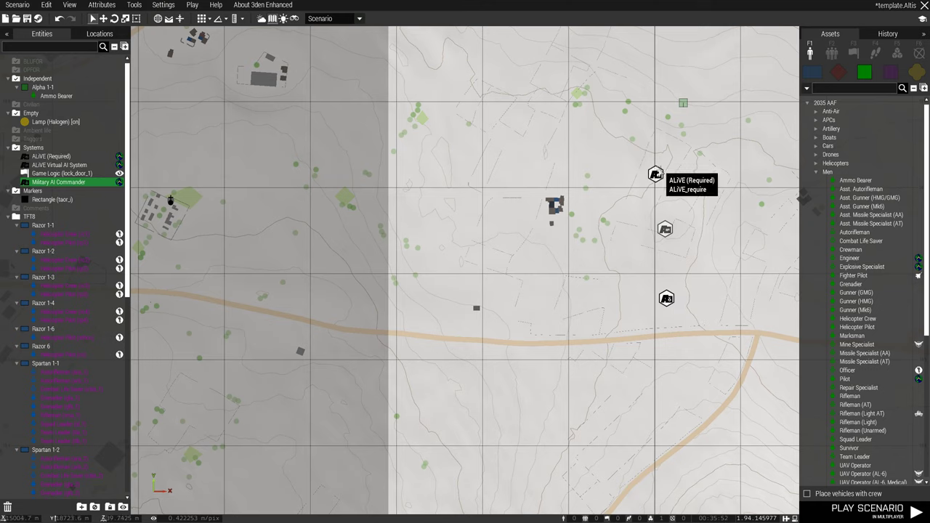
left_click_drag(656, 173, 667, 169)
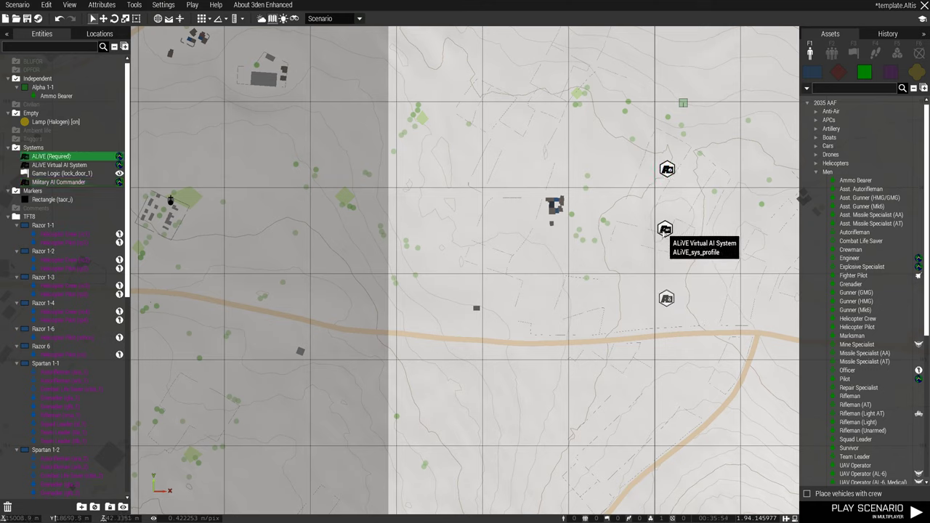
left_click(665, 230)
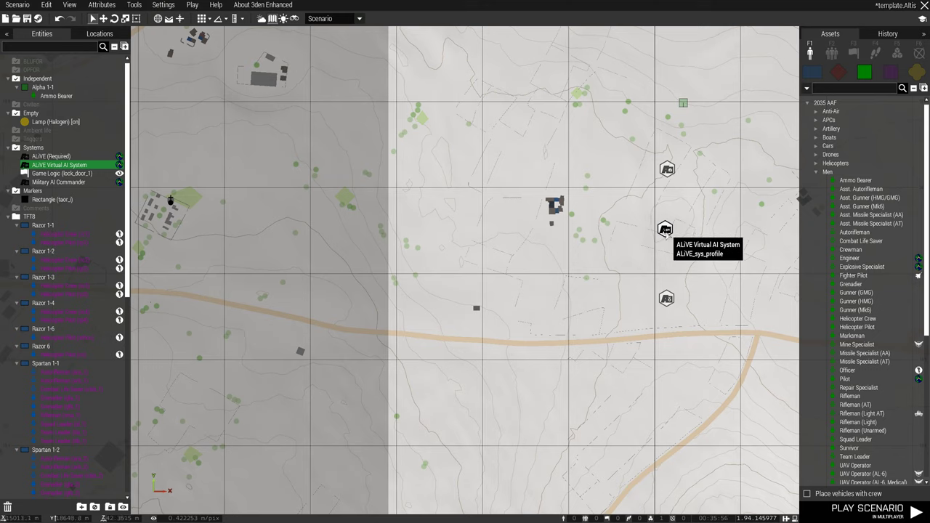
left_click(666, 299)
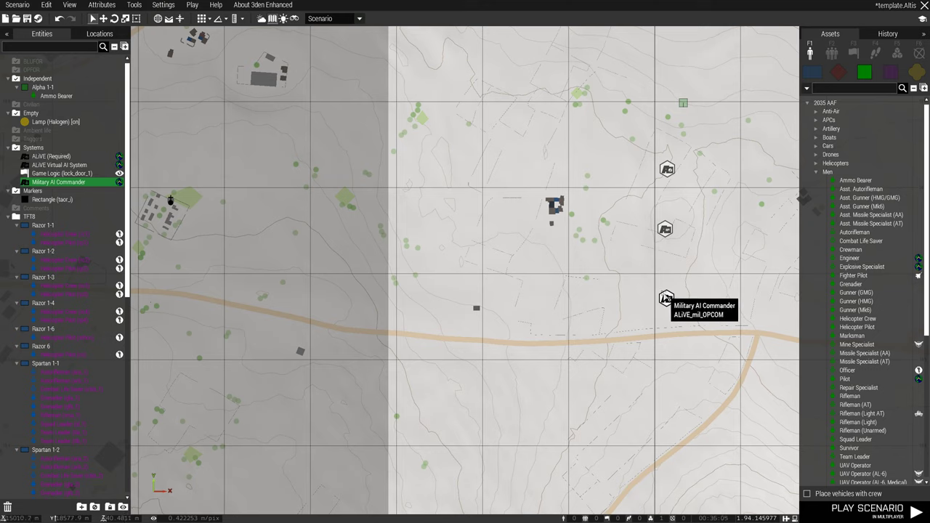
Step: Delete the Ammo Bearer group Alpha 1-1 and bring up the list of OPFOR units
scroll(666, 298, "down", 5)
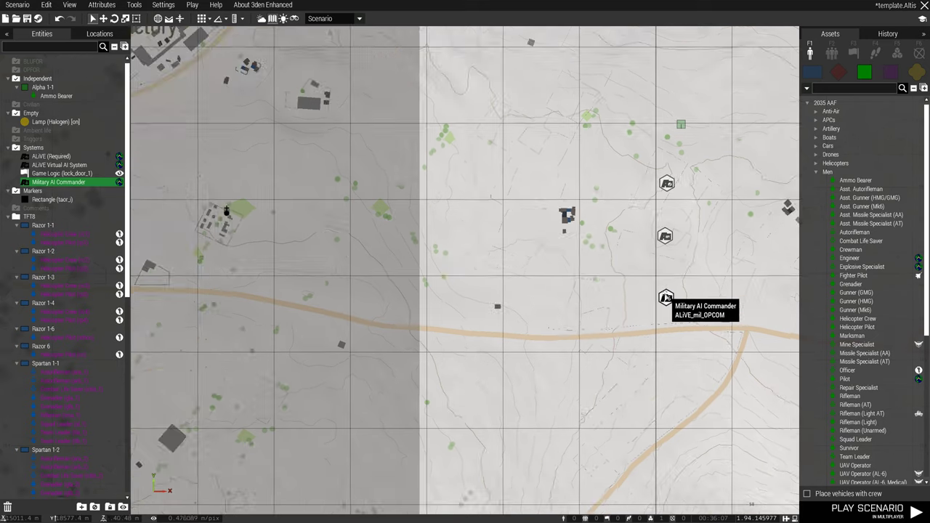
left_click(607, 313)
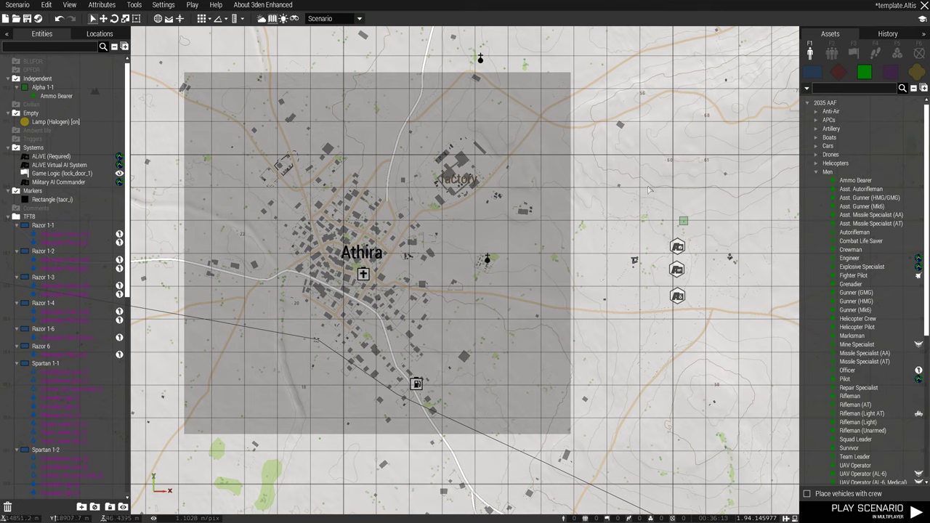
left_click_drag(654, 186, 711, 236)
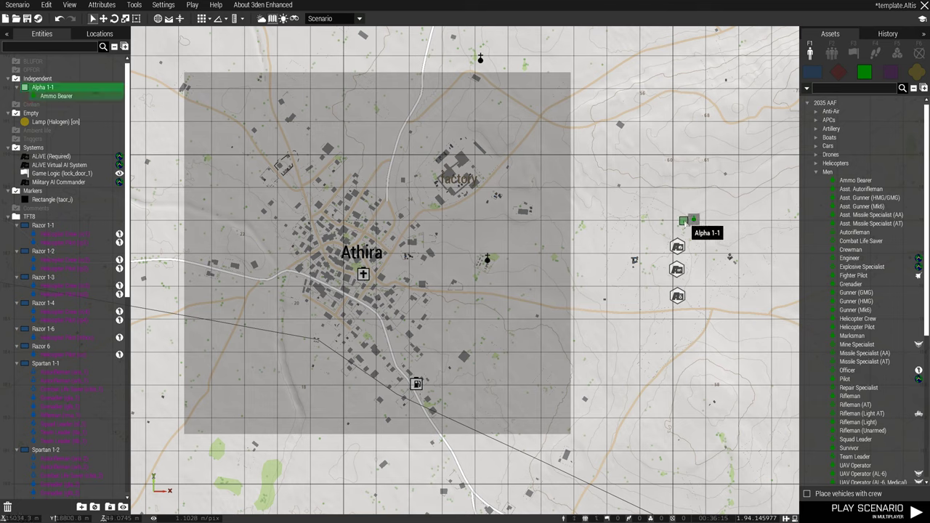
key("Delete")
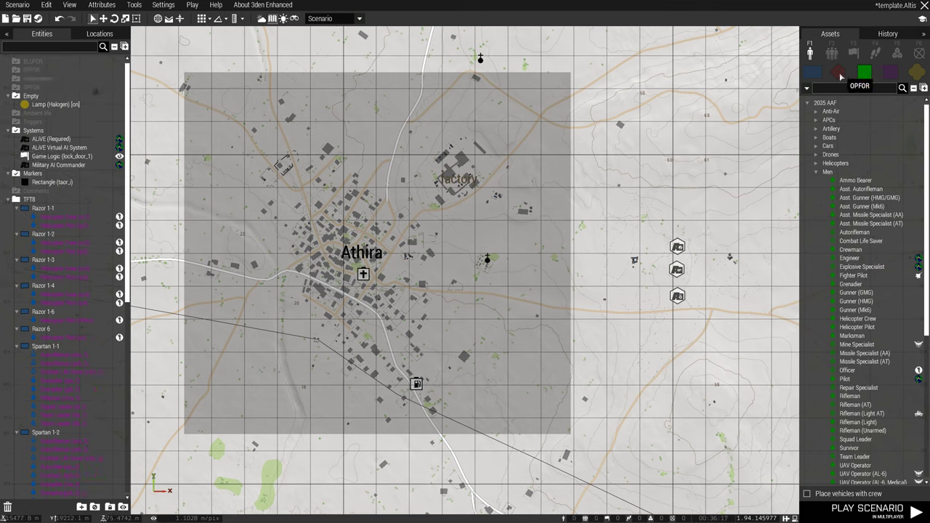
left_click(837, 71)
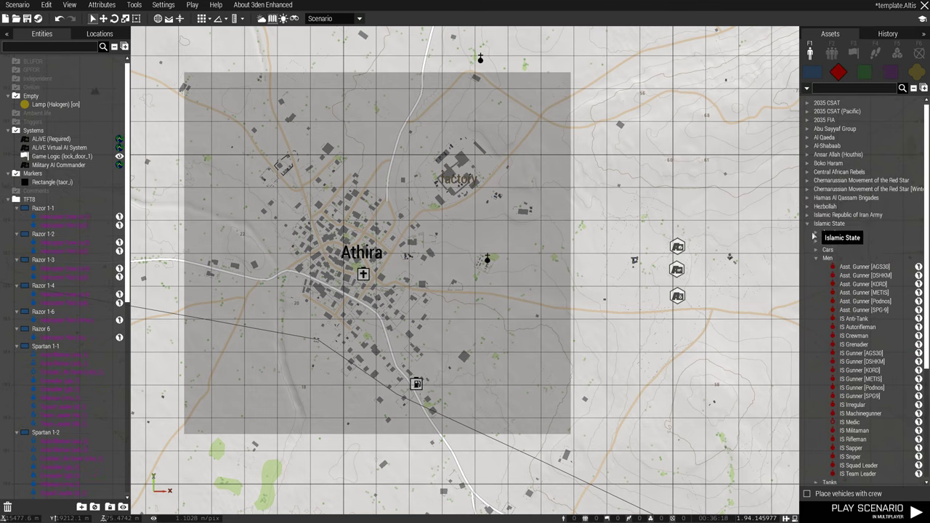
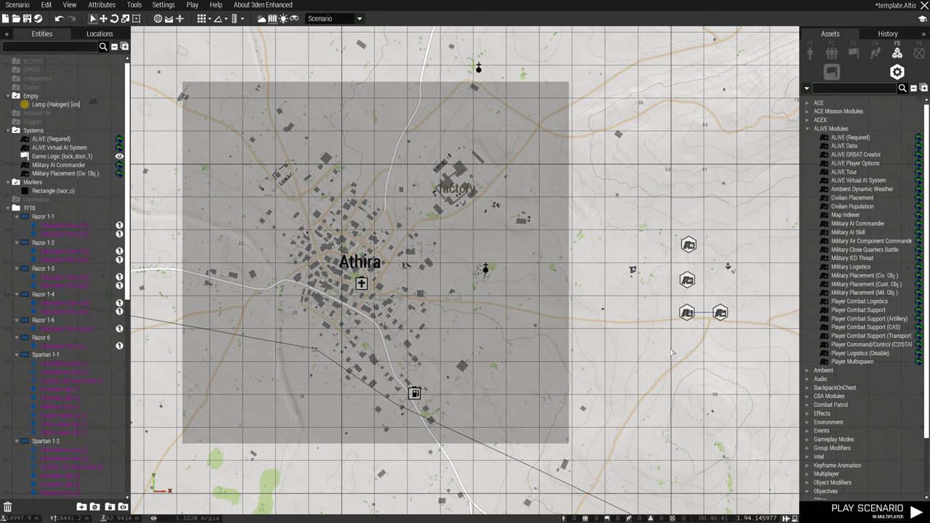
Step: Inspect the walled military outpost northwest of Athira in the 3D view, then return to the map
right_click_drag(672, 354, 680, 354)
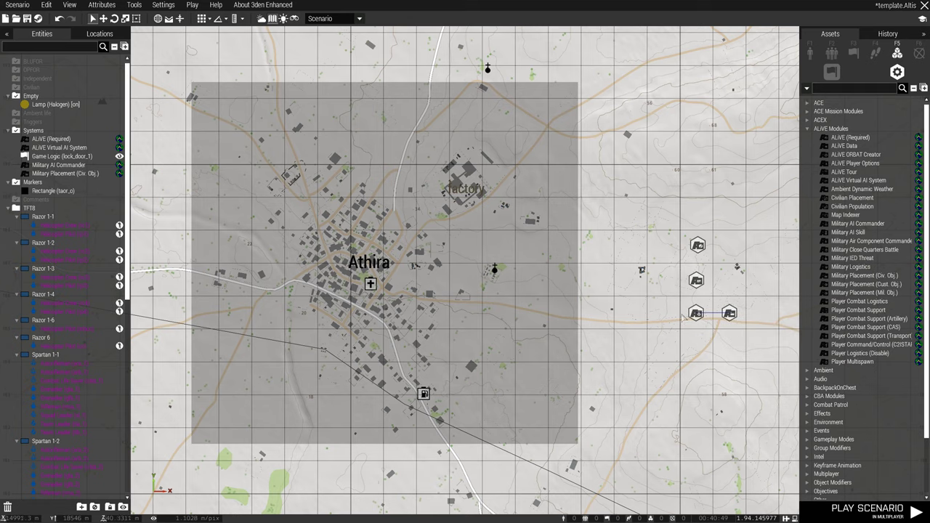
key("d")
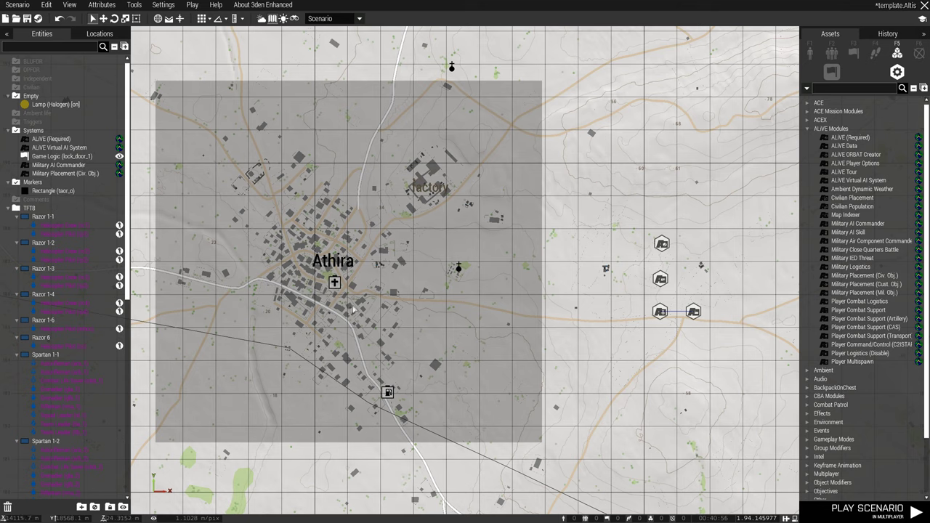
left_click(257, 186)
key("m")
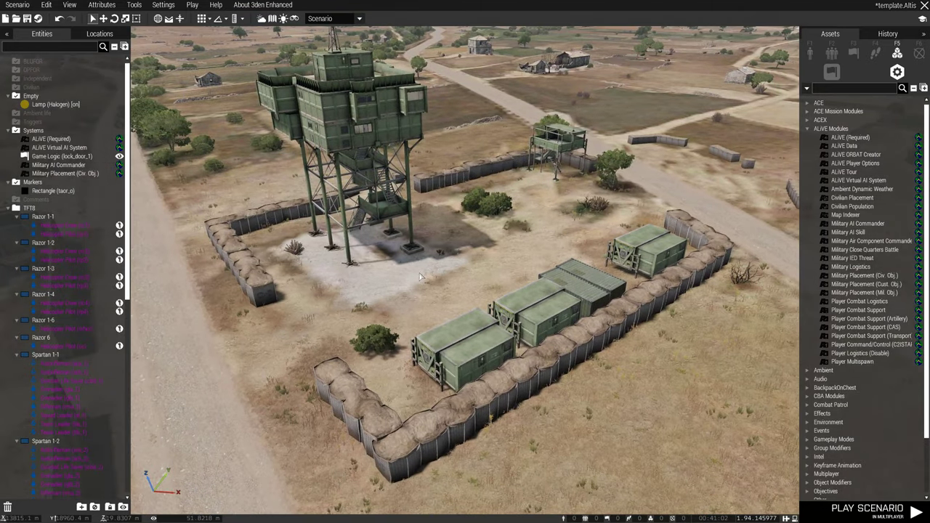
key("m")
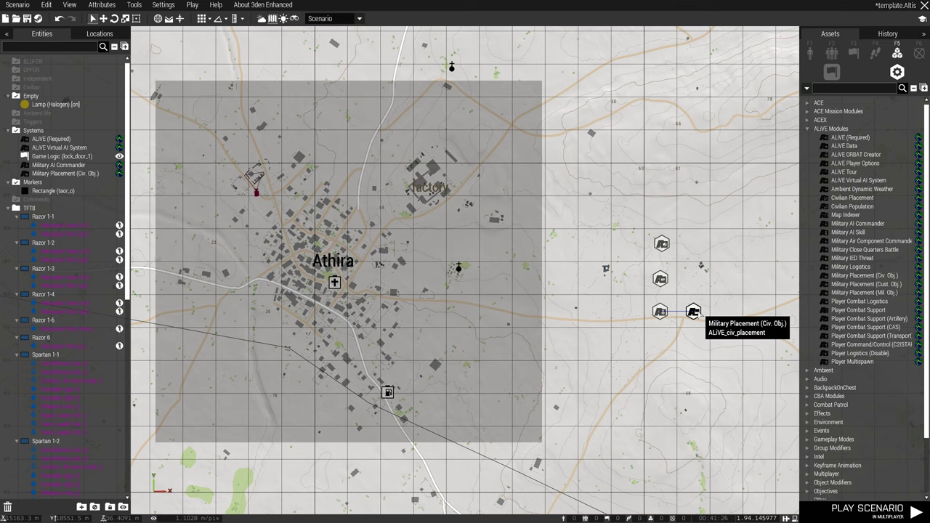
Step: Place a Military Placement (Mil. Obj.) module just south of the Civ. Obj. one and set its force faction to CUP_O_ChDKZ
left_click(864, 293)
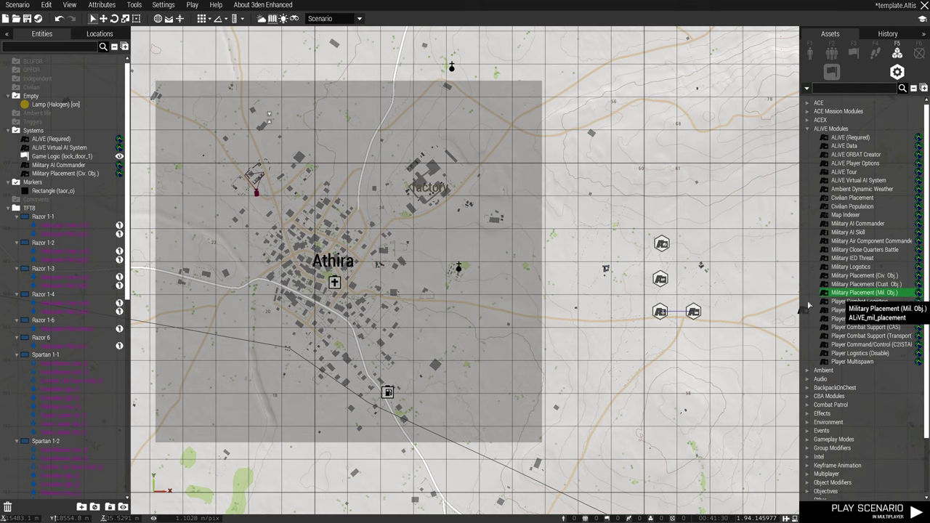
left_click(695, 334)
double_click(696, 333)
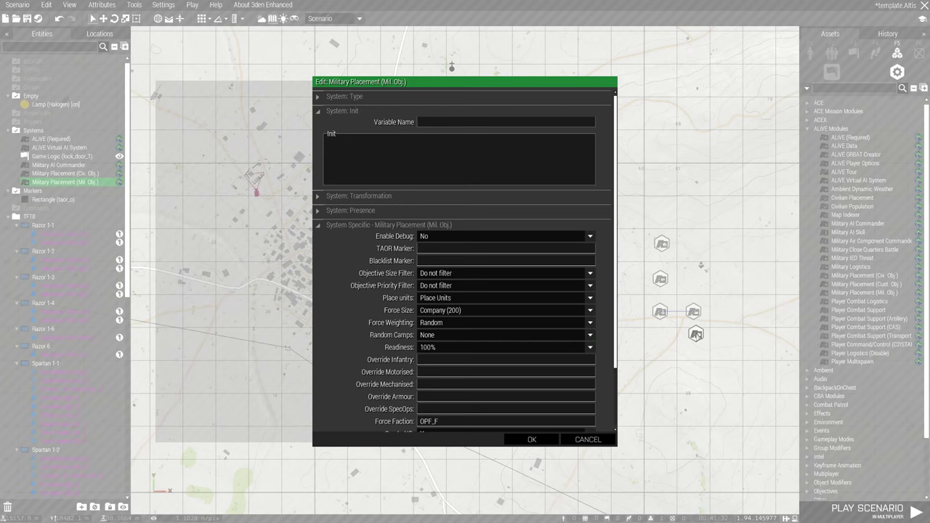
scroll(550, 381, "down", 3)
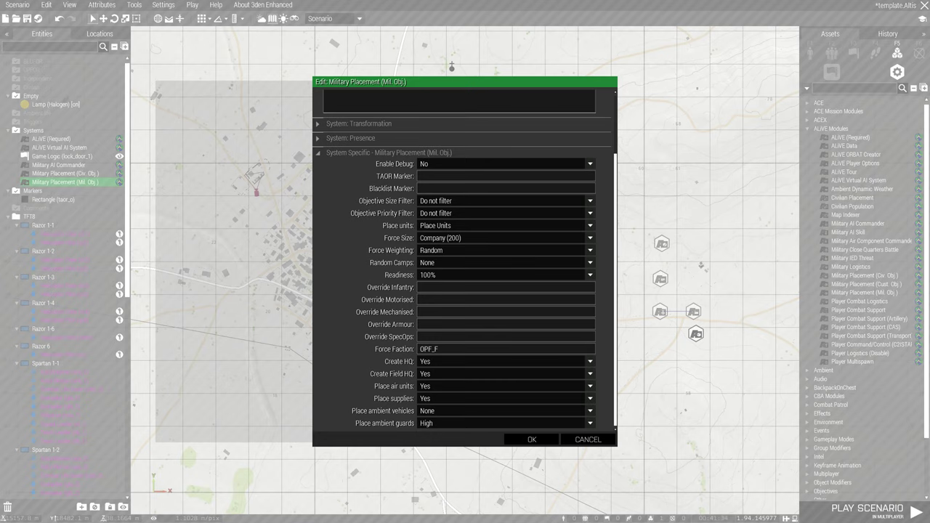
double_click(455, 349)
type("CUP_O_ChDKZ")
Step: Set the Mil. Obj. placement module's force size to Platoon (60) and its TAOR marker to taor_o
left_click(456, 237)
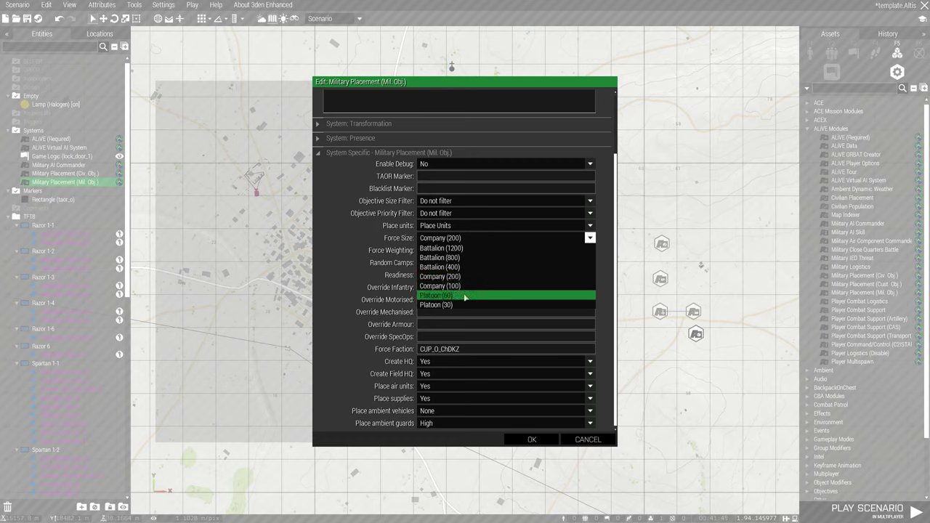
left_click(465, 296)
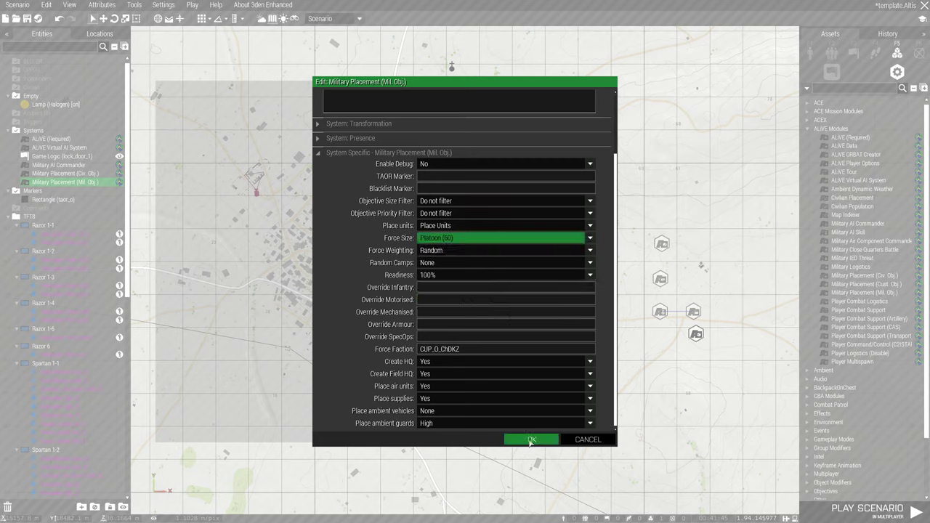
left_click(446, 176)
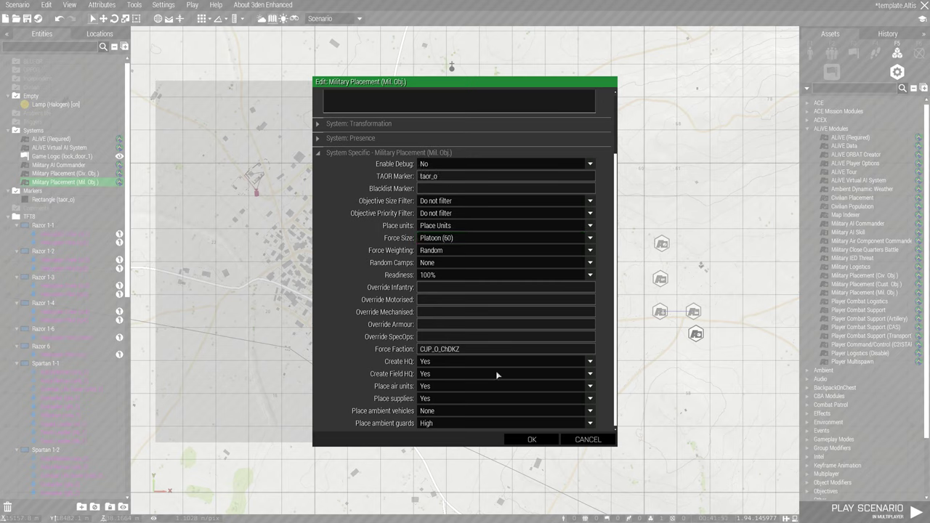
left_click(531, 439)
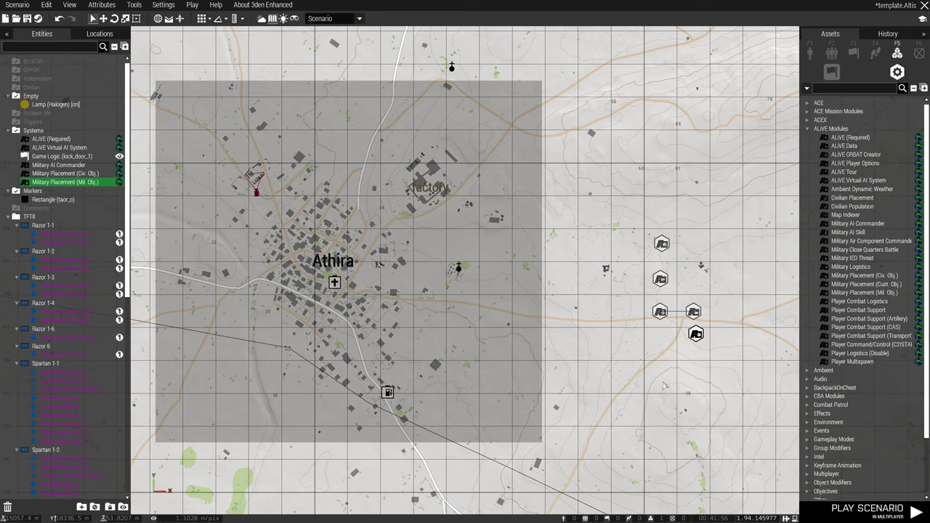
Step: Sync the Military Placement (Mil. Obj.) module to the Military AI Commander and open the commander's attributes
right_click(696, 333)
mouse_move(740, 347)
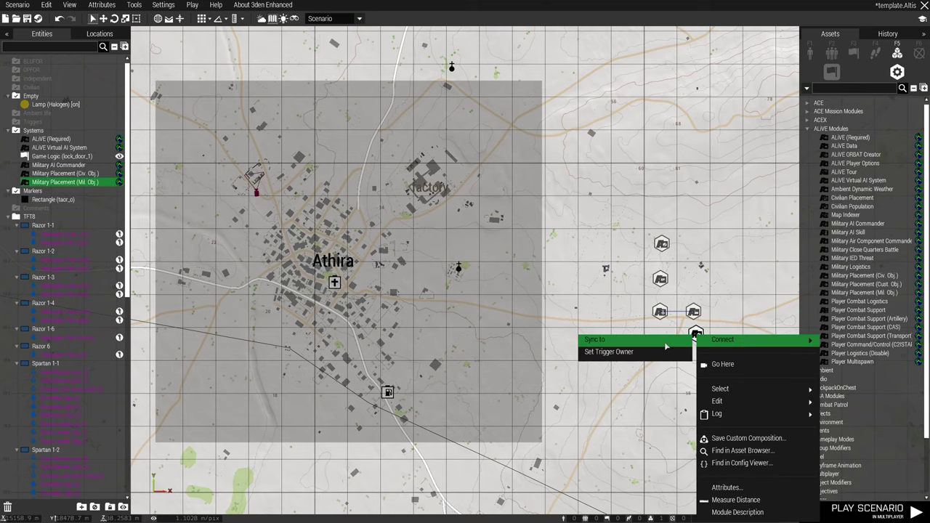
left_click(594, 339)
double_click(661, 313)
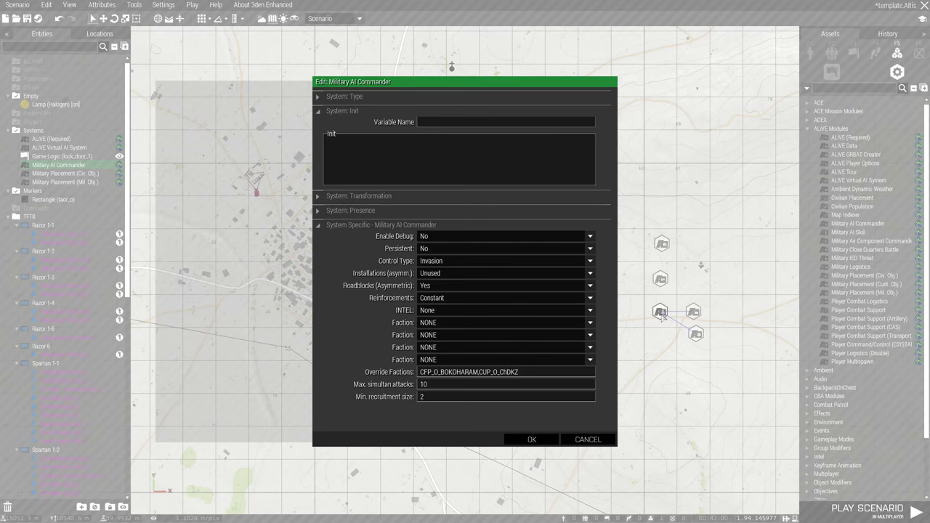
Step: Choose Invasion as the Military AI Commander's control type and accept its attributes
left_click(431, 263)
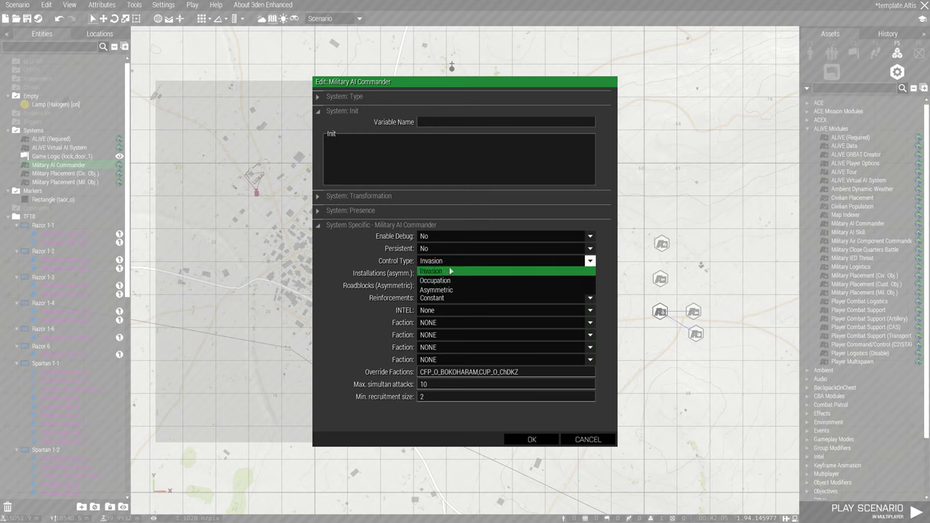
left_click(451, 270)
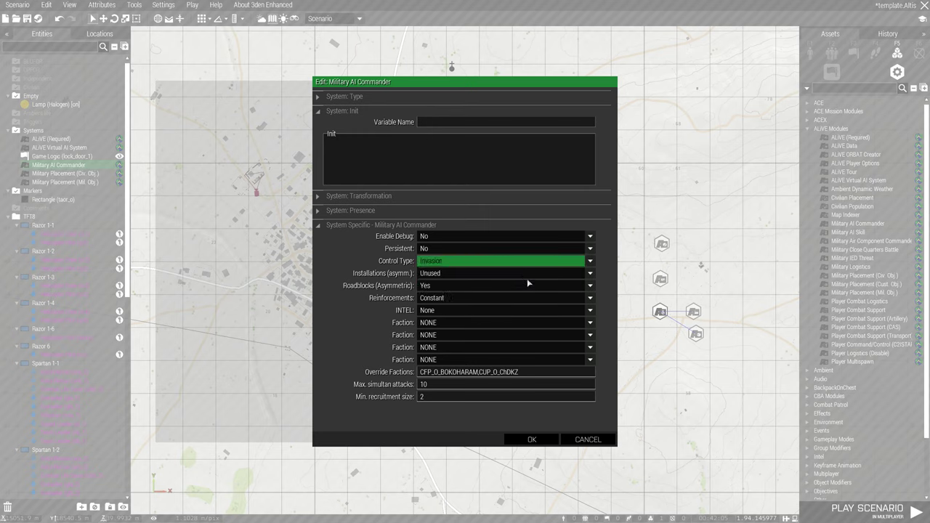
left_click(531, 439)
Step: Copy the taor_o rectangle marker from Athira and paste the duplicate over the airfield Terminal area to the south
scroll(634, 387, "down", 5)
scroll(653, 407, "up", 4)
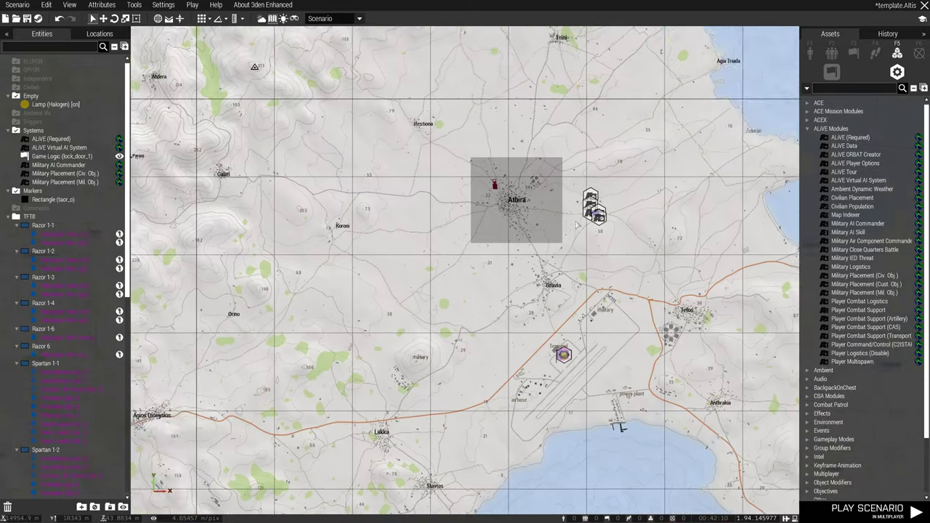
scroll(603, 409, "down", 2)
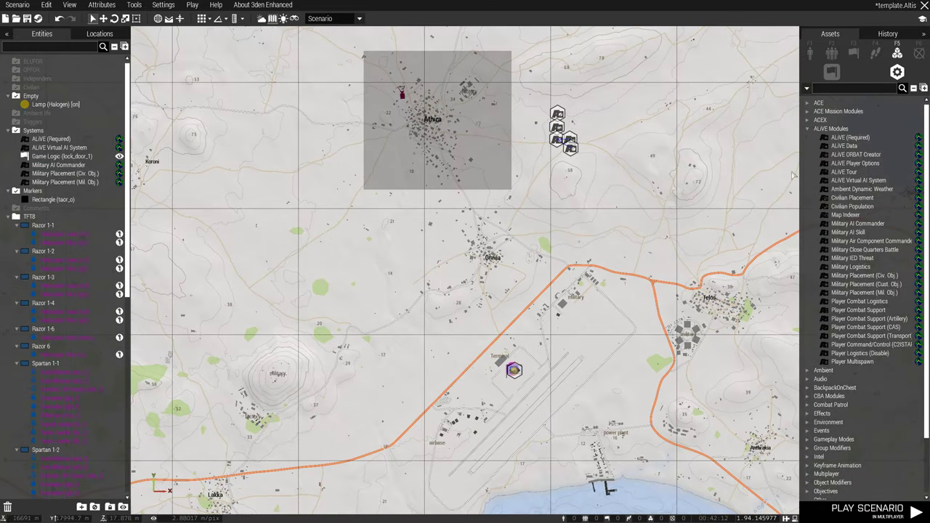
left_click(424, 123)
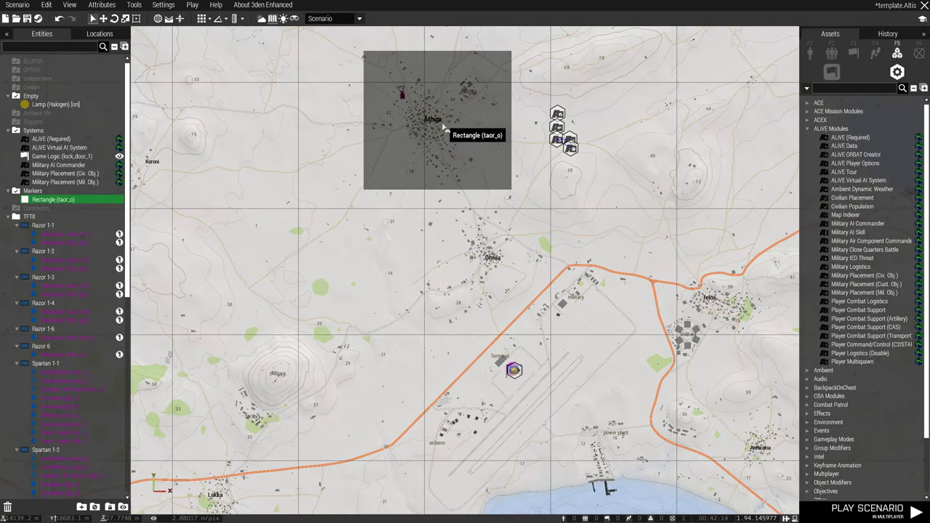
key("ctrl+c")
key("ctrl+v")
scroll(514, 372, "up", 5)
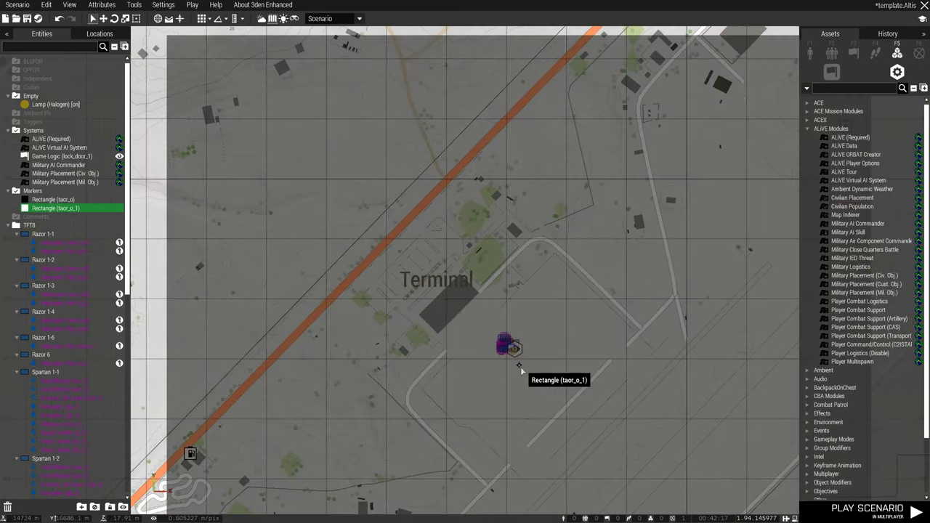
Step: Rename the duplicated rectangle marker over the airfield to taor_b and deselect it
double_click(520, 370)
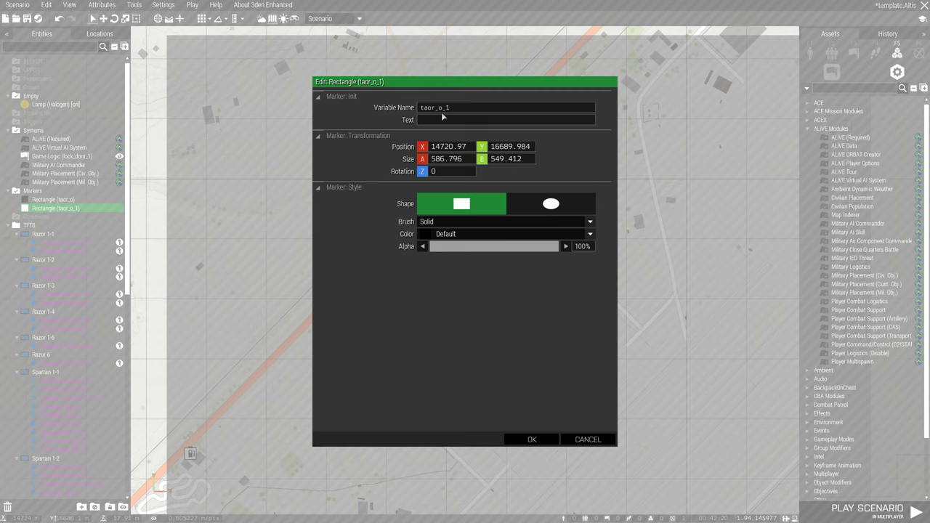
left_click_drag(435, 107, 460, 109)
type("_b")
key("Return")
scroll(523, 214, "down", 8)
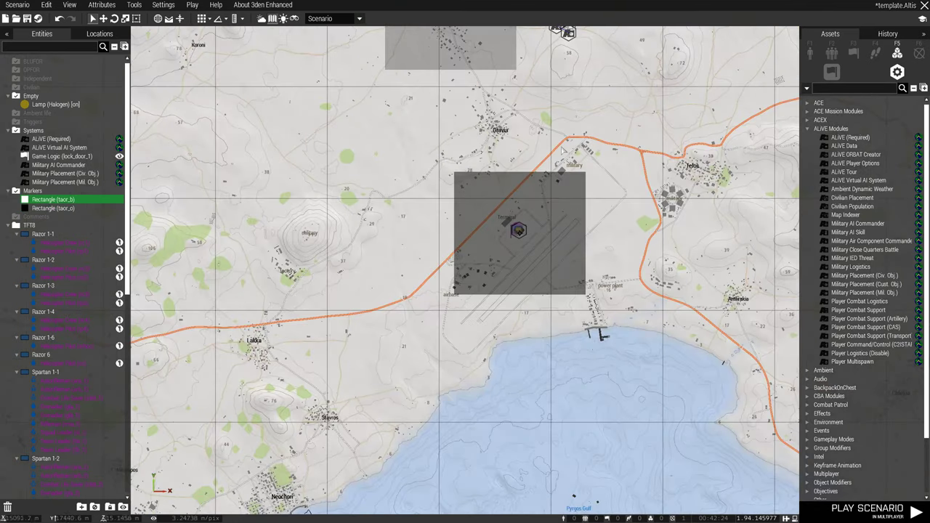
left_click(563, 148)
Step: Switch the Military AI Commander's control type to Occupation and back to Invasion, and accept the attributes
right_click_drag(563, 149, 570, 254)
scroll(515, 354, "up", 2)
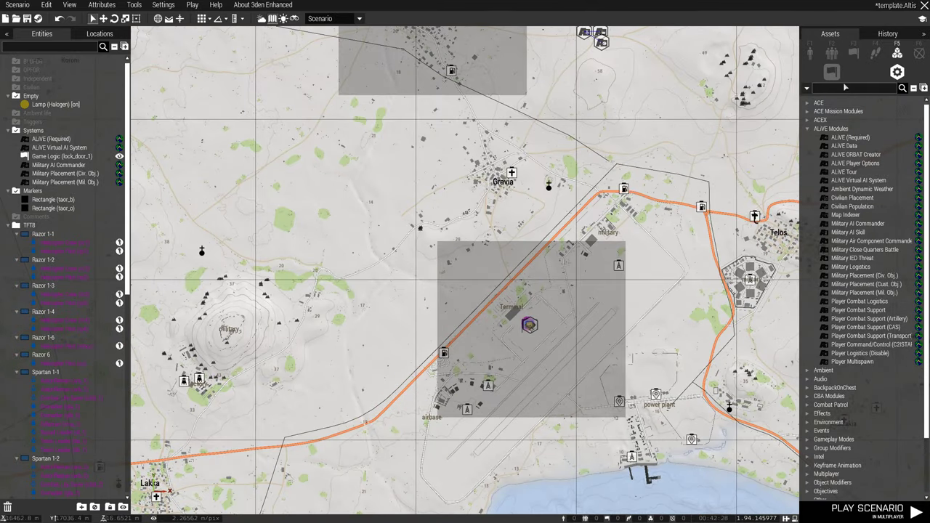
key("w")
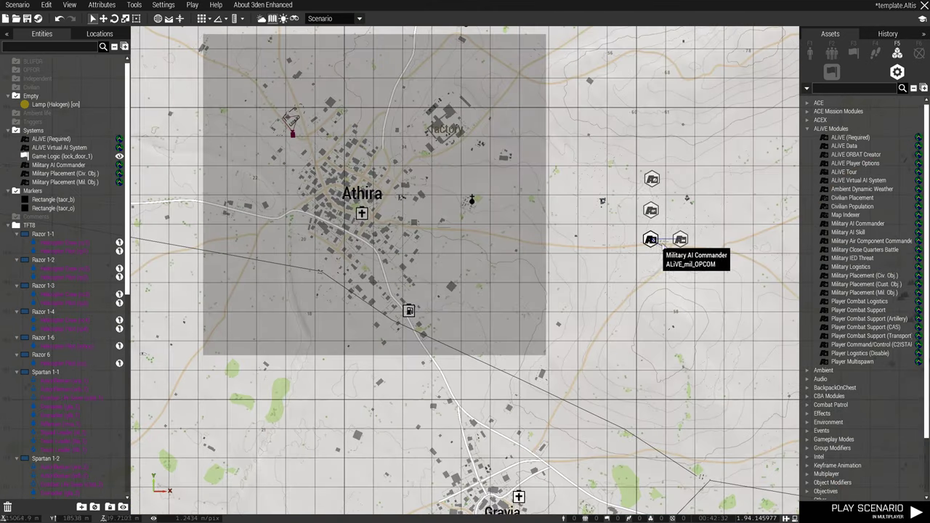
scroll(648, 244, "up", 3)
double_click(640, 290)
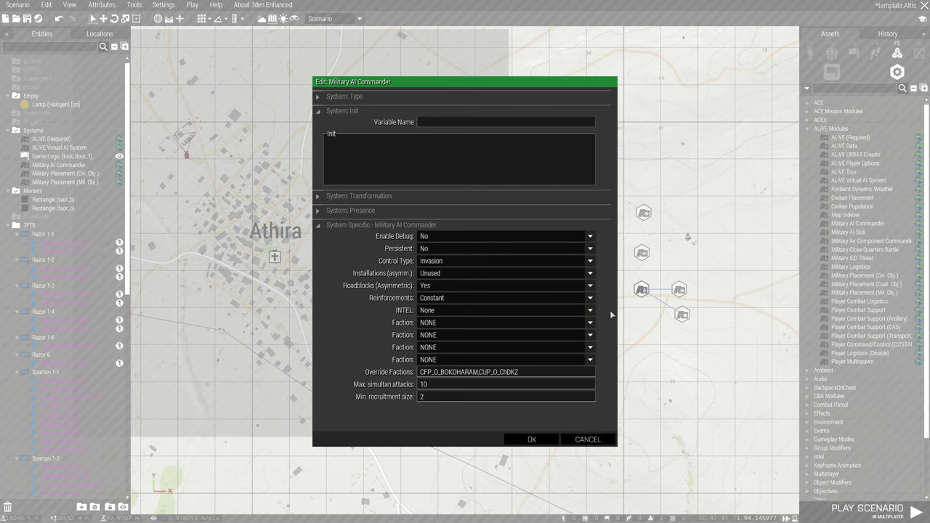
left_click(448, 266)
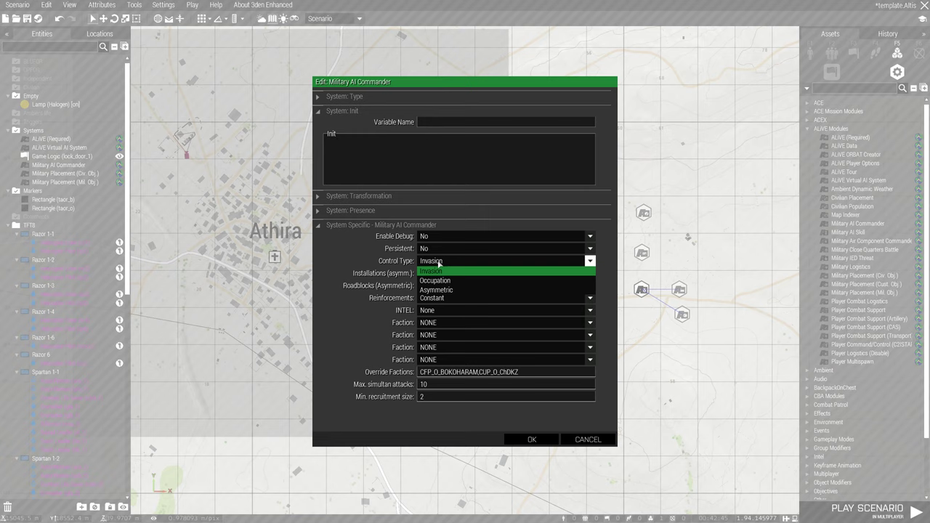
left_click(492, 284)
left_click(484, 260)
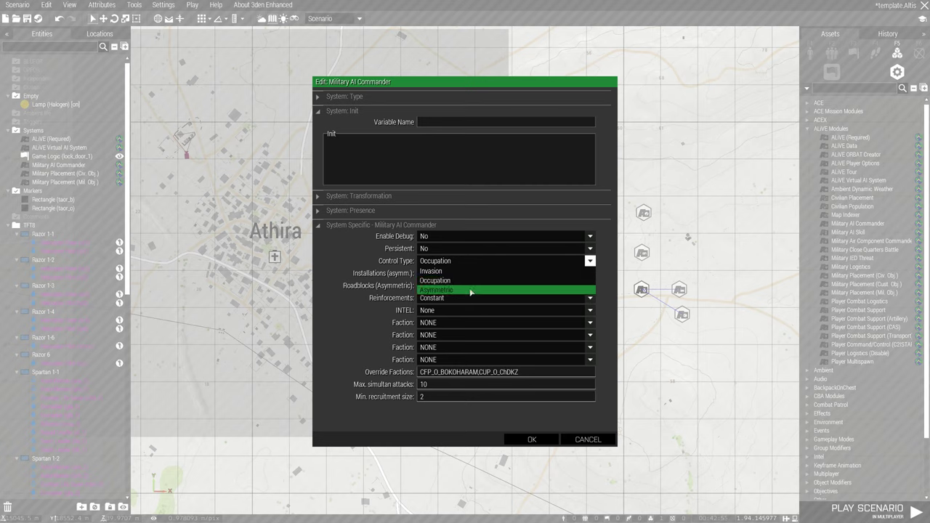
left_click(465, 272)
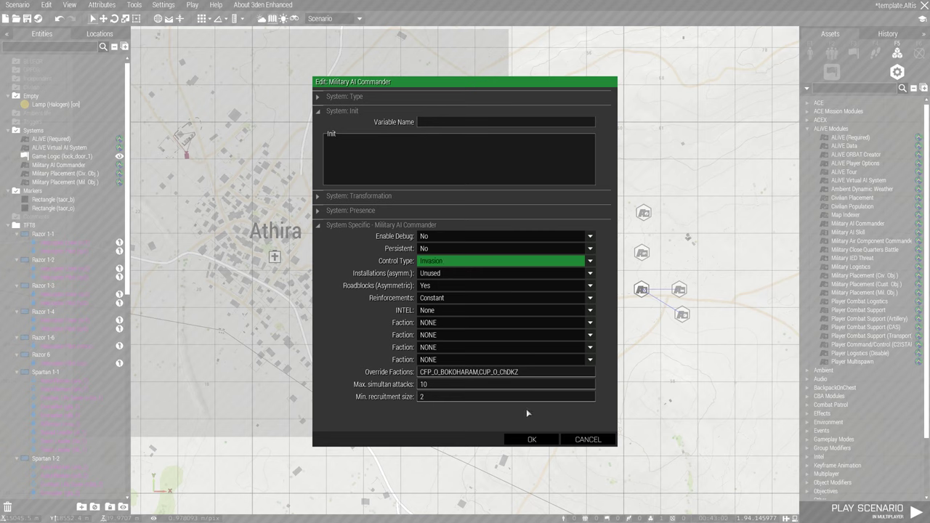
left_click(531, 439)
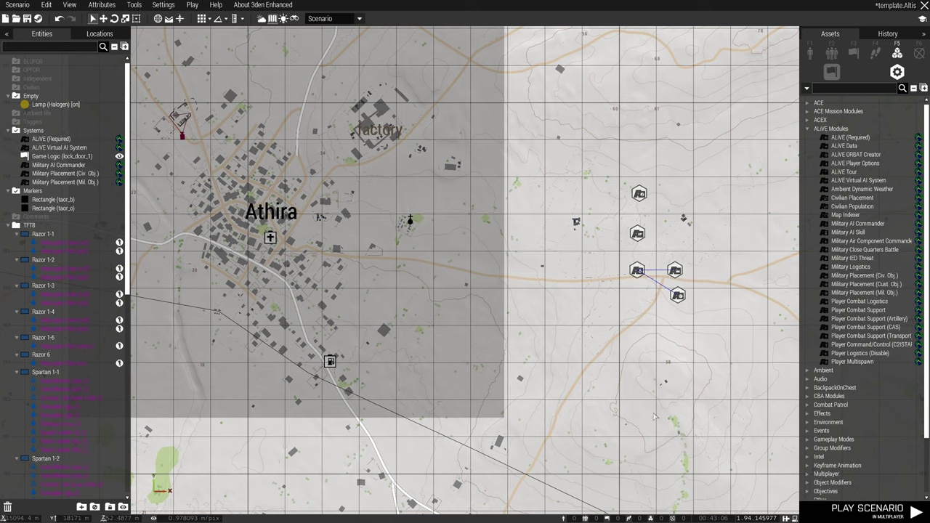
right_click_drag(653, 415, 639, 306)
scroll(639, 305, "down", 3)
scroll(620, 190, "up", 1)
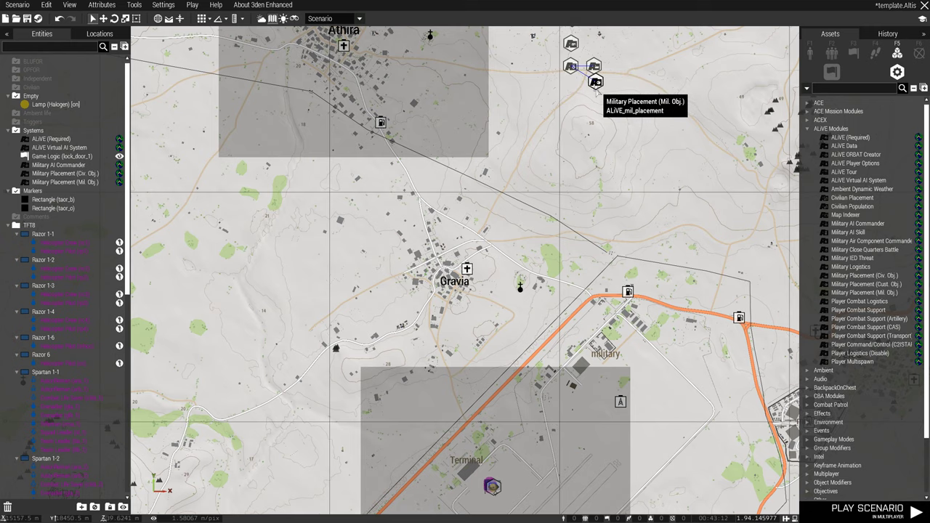
scroll(603, 102, "down", 3)
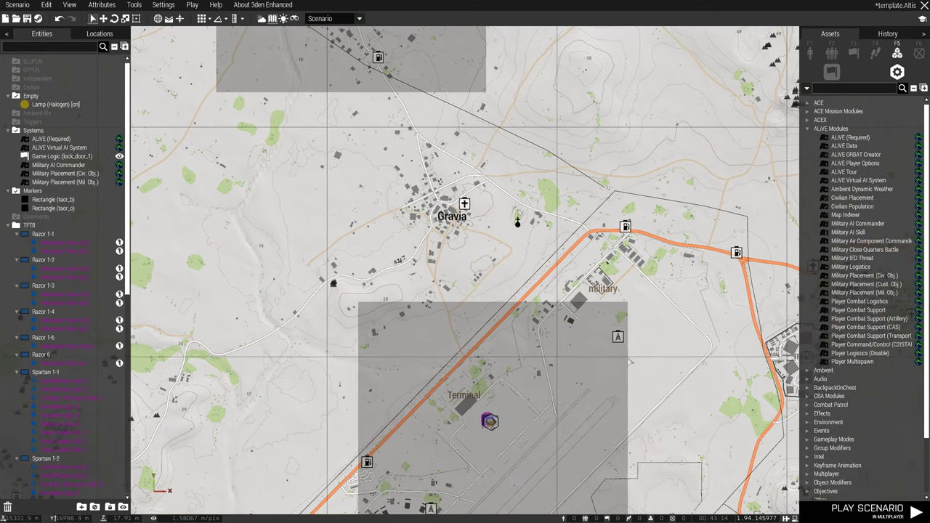
scroll(534, 444, "up", 5)
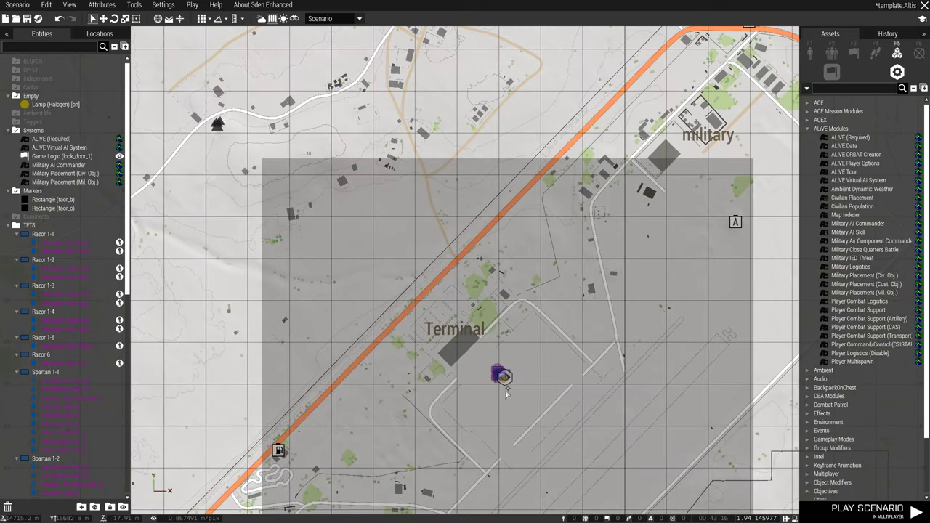